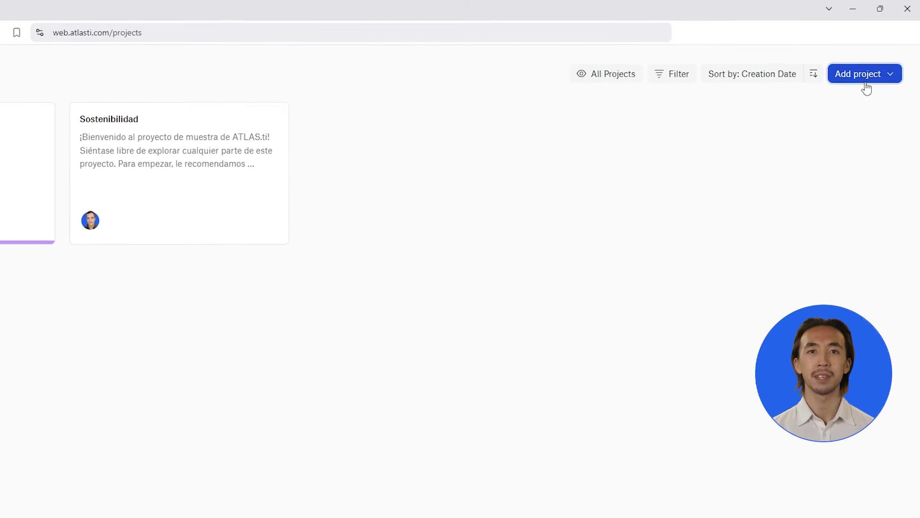
Create a new blank project named 'Sustainability'.
{"action": "left_click", "coordinate": [868, 68]}
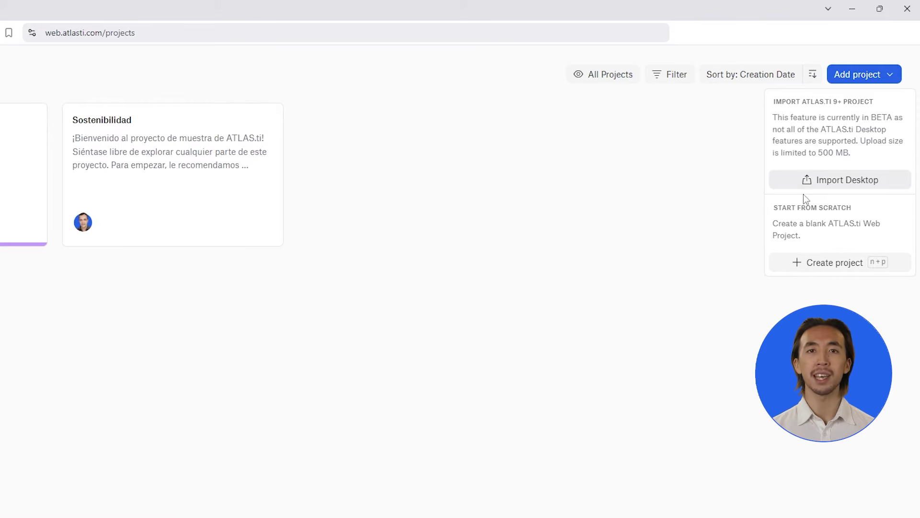
{"action": "left_click", "coordinate": [802, 262]}
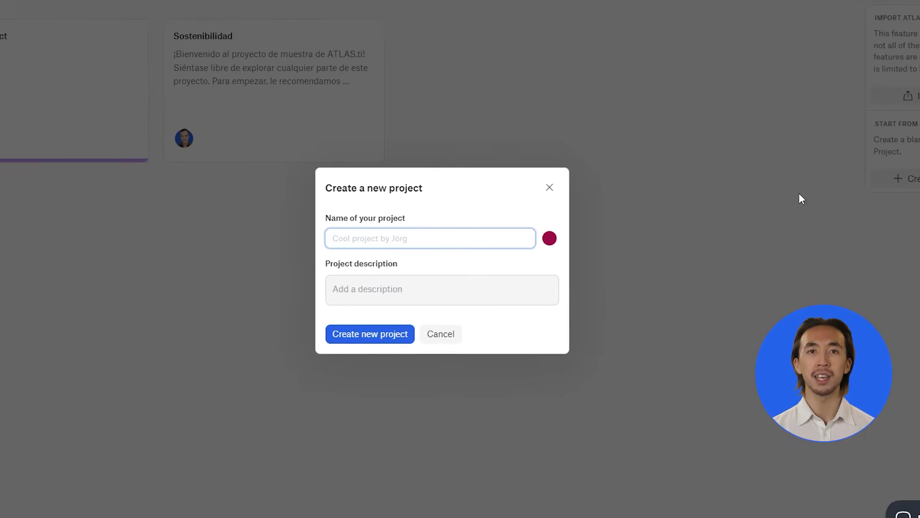
{"action": "type", "text": "S"}
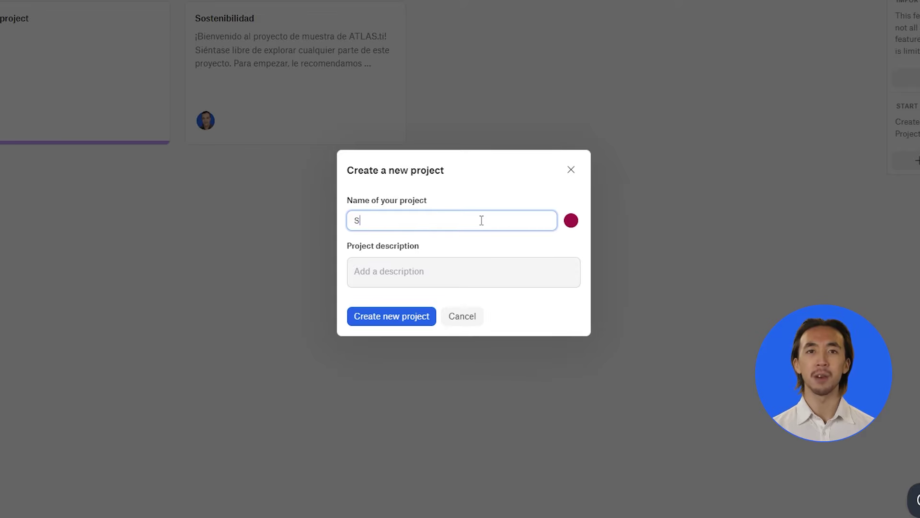
{"action": "type", "text": "ustainabili"}
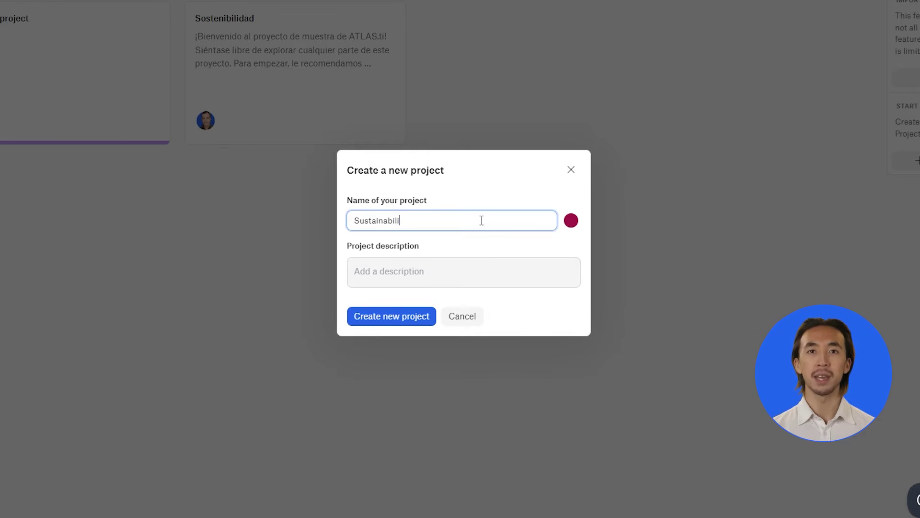
{"action": "type", "text": "ty"}
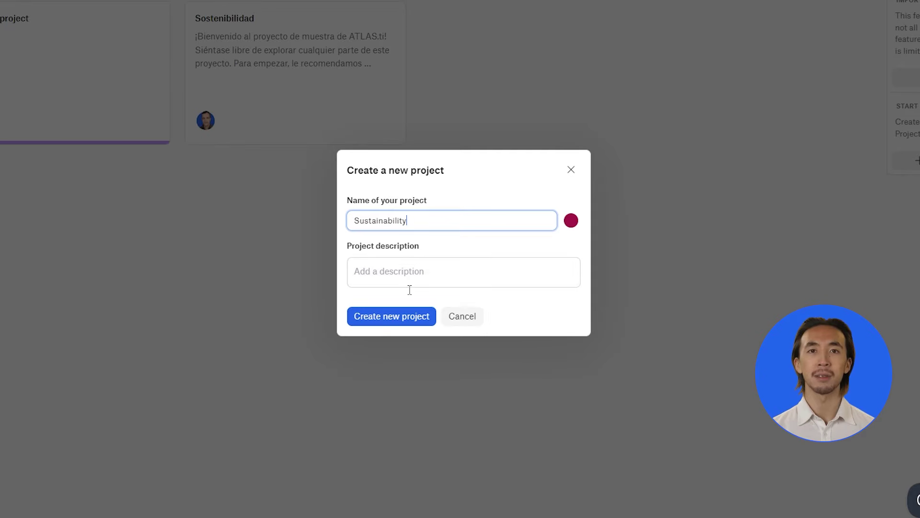
{"action": "left_click", "coordinate": [386, 318]}
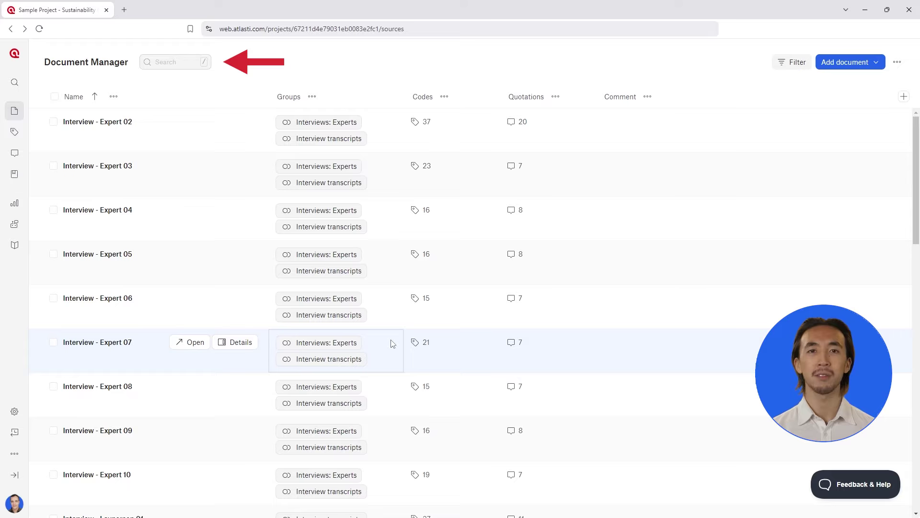
Add Created At and Created By columns to the document table, then bring up the Add document choices.
{"action": "left_click", "coordinate": [903, 96]}
{"action": "left_click", "coordinate": [904, 215]}
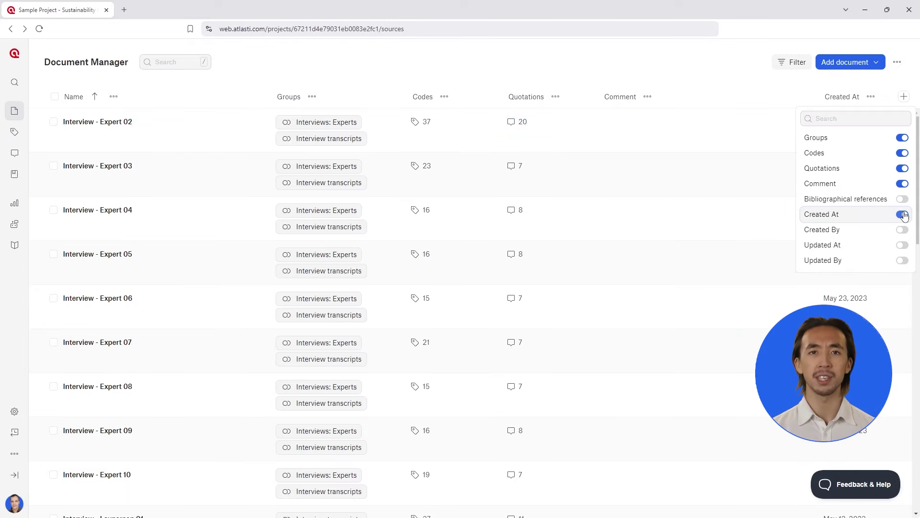
{"action": "left_click", "coordinate": [902, 230]}
{"action": "key", "text": "Escape"}
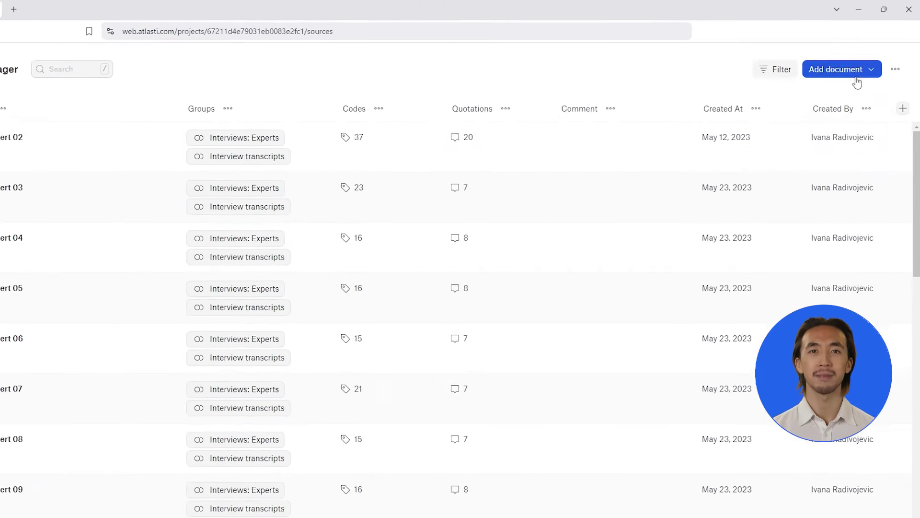
{"action": "left_click", "coordinate": [862, 66]}
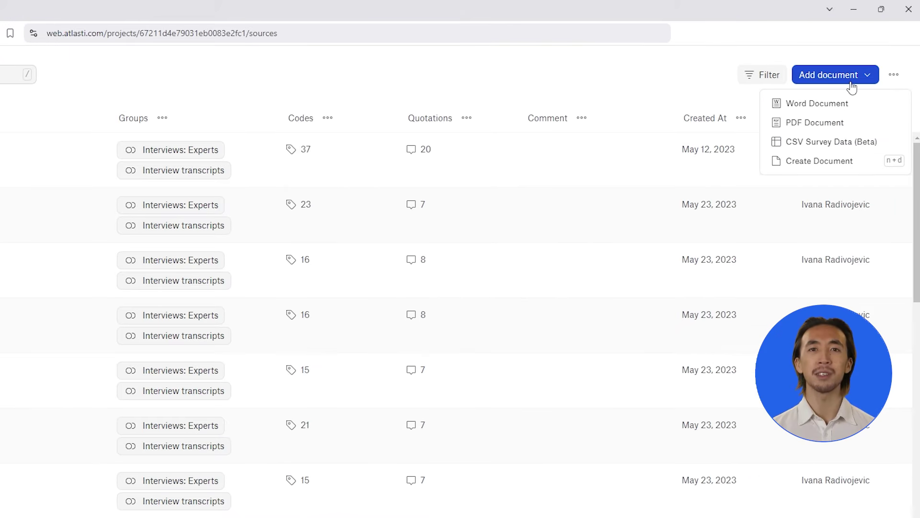
Create a blank document holding the pasted transcript, titled 'Interview - Expert 01'.
{"action": "left_click", "coordinate": [806, 162]}
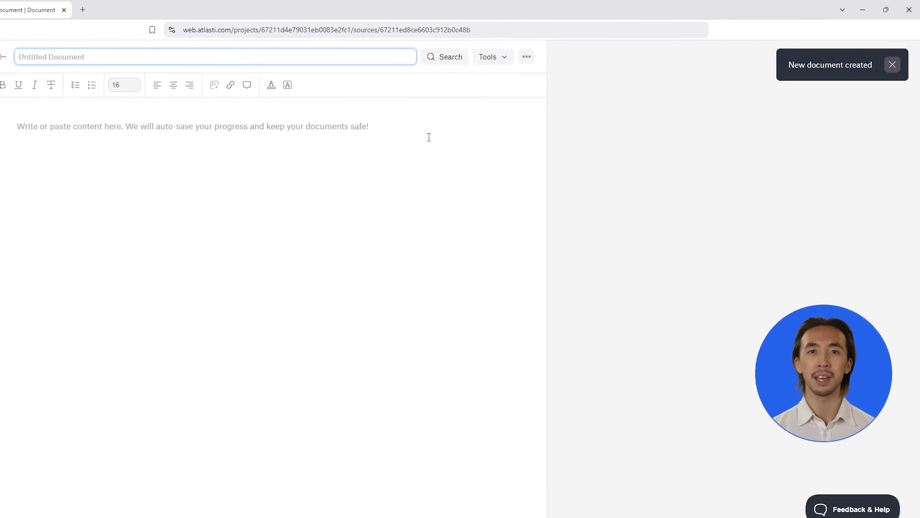
{"action": "key", "text": "ctrl+v"}
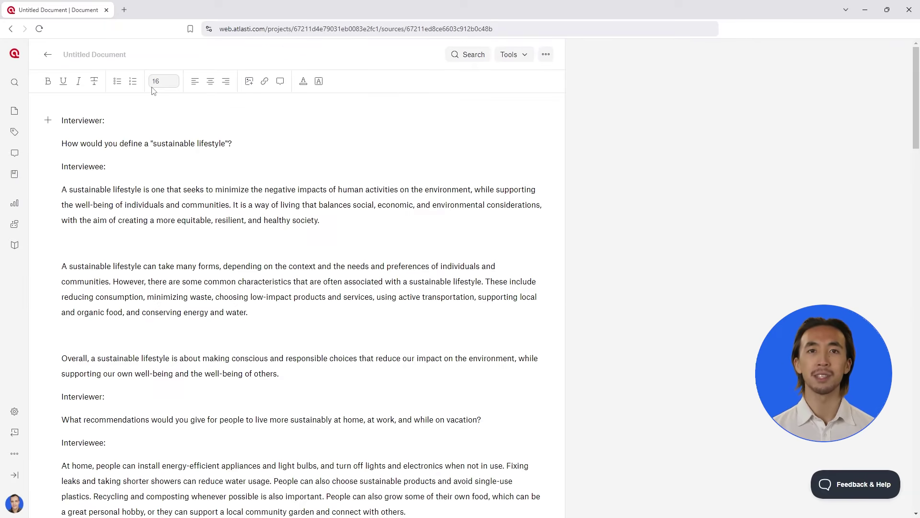
{"action": "left_click", "coordinate": [78, 54]}
{"action": "type", "text": "Interview - Expert 01"}
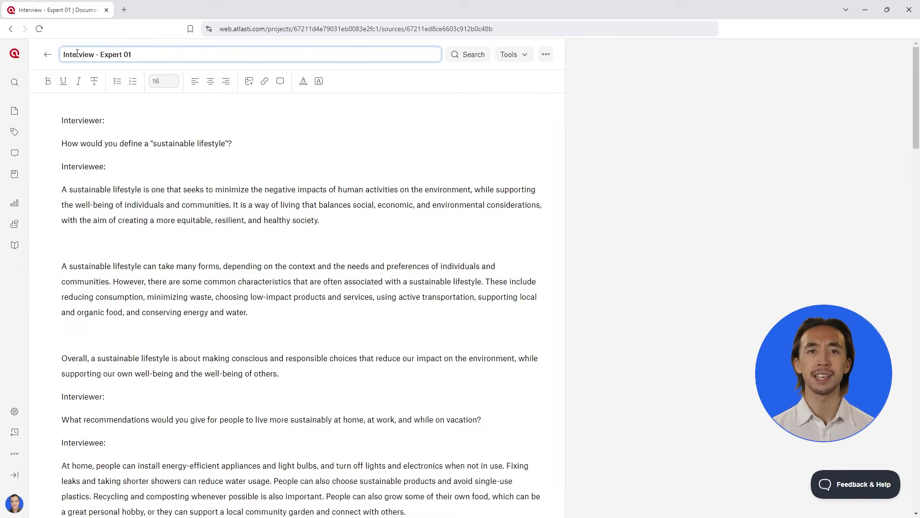
{"action": "left_click", "coordinate": [48, 54]}
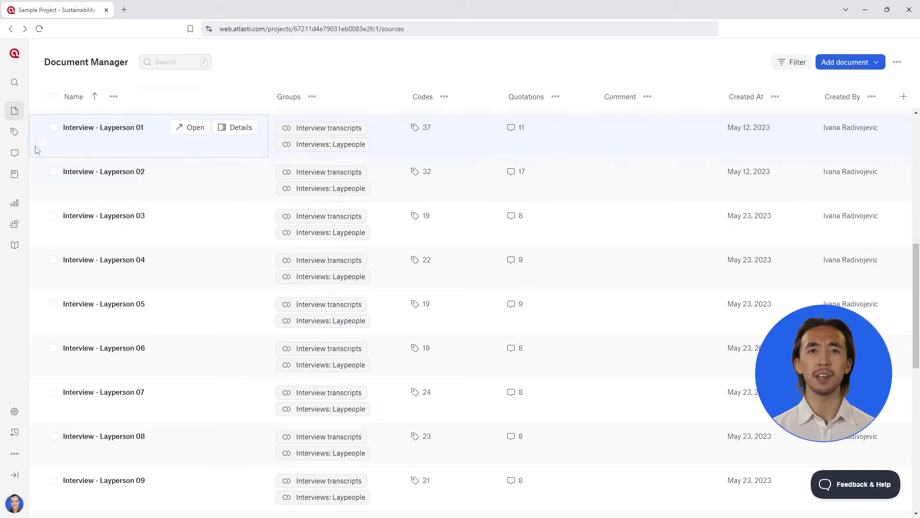
Run a Paper Search for 'Ho can communities promote sustainable living among their residents?'.
{"action": "left_click", "coordinate": [15, 245]}
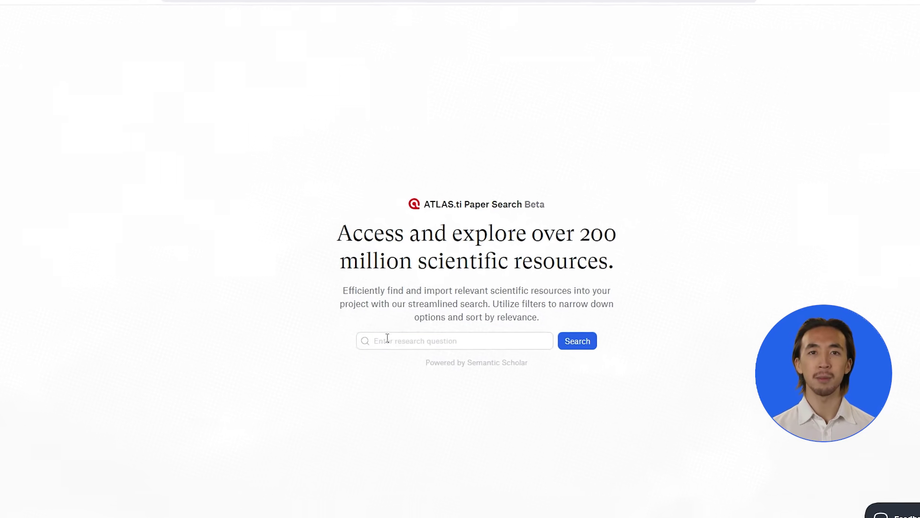
{"action": "left_click", "coordinate": [402, 330]}
{"action": "type", "text": "How"}
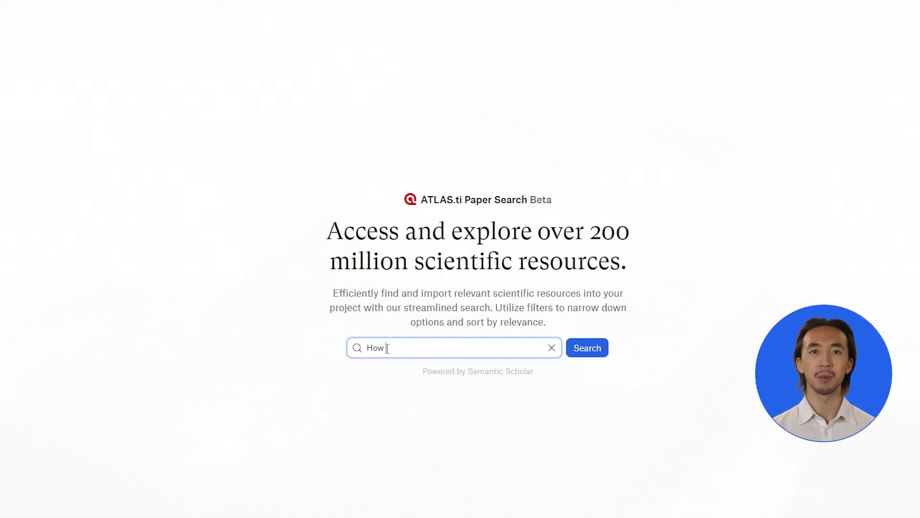
{"action": "type", "text": " can communities promote sus"}
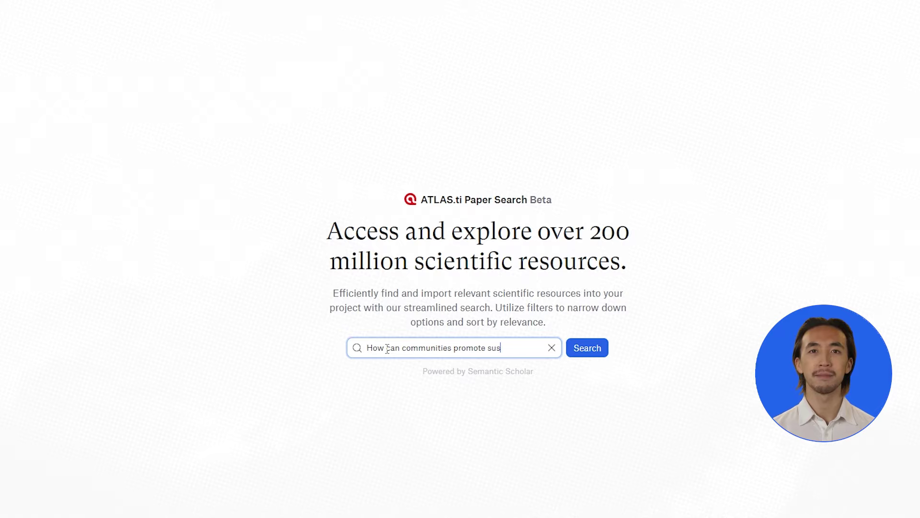
{"action": "type", "text": "tainable living among"}
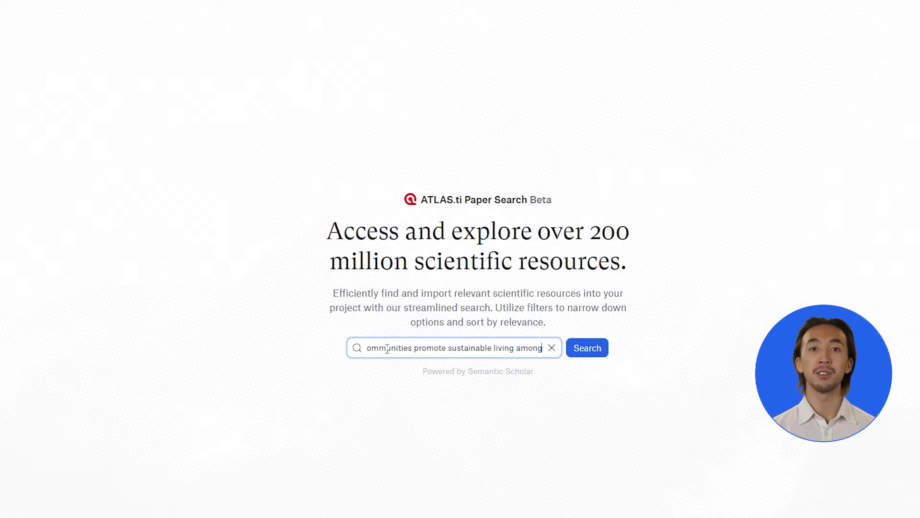
{"action": "type", "text": " their residents?"}
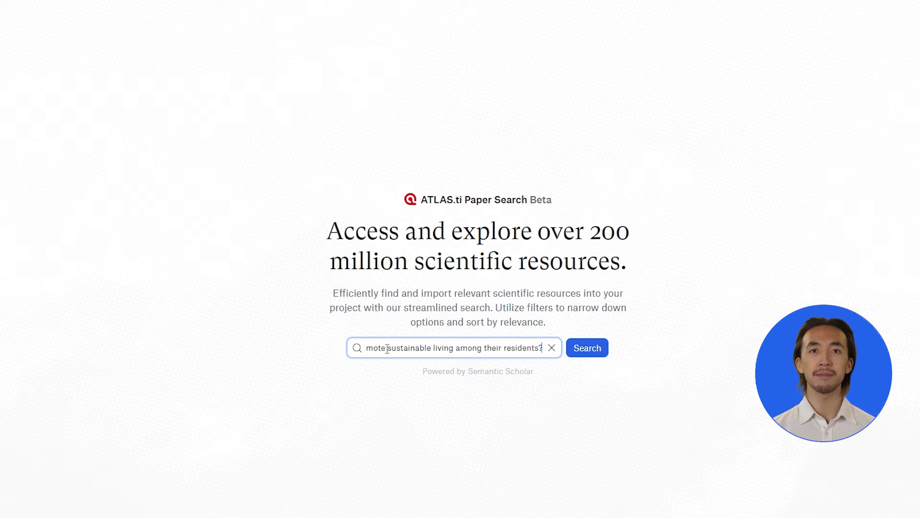
{"action": "left_click", "coordinate": [589, 348]}
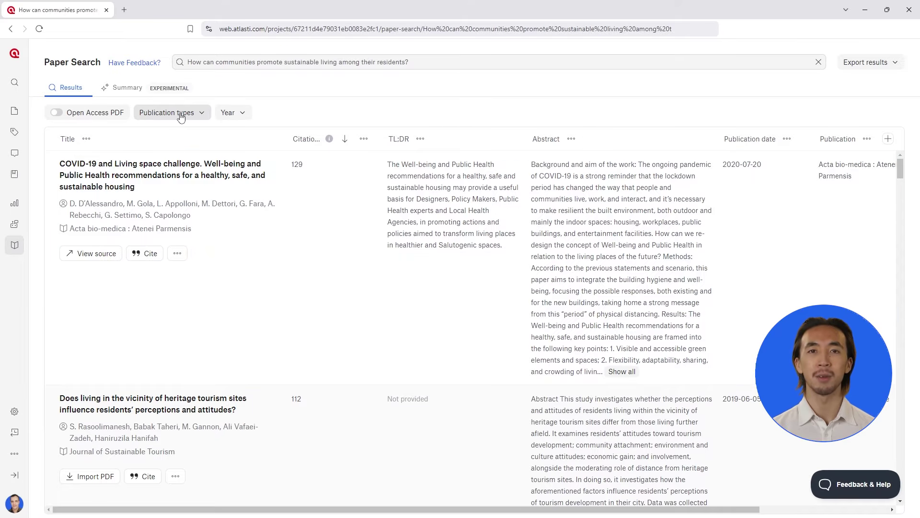
Filter the paper search results to the Journal article publication type.
{"action": "left_click", "coordinate": [180, 113]}
{"action": "left_click", "coordinate": [222, 151]}
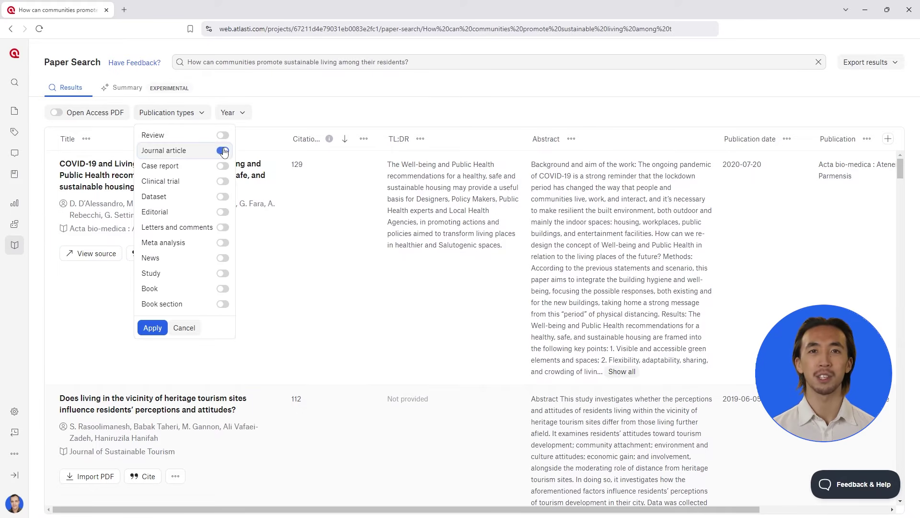
{"action": "left_click", "coordinate": [153, 328]}
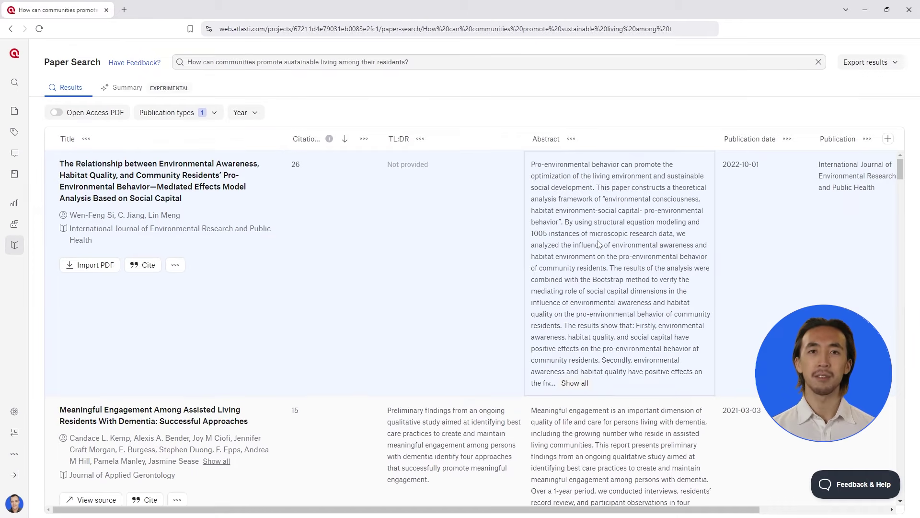
Scroll through the filtered results and look over the result column choices.
{"action": "scroll", "coordinate": [588, 249], "scroll_direction": "down", "scroll_amount": 1}
{"action": "scroll", "coordinate": [594, 246], "scroll_direction": "down", "scroll_amount": 1}
{"action": "scroll", "coordinate": [602, 243], "scroll_direction": "down", "scroll_amount": 1}
{"action": "scroll", "coordinate": [602, 243], "scroll_direction": "down", "scroll_amount": 1}
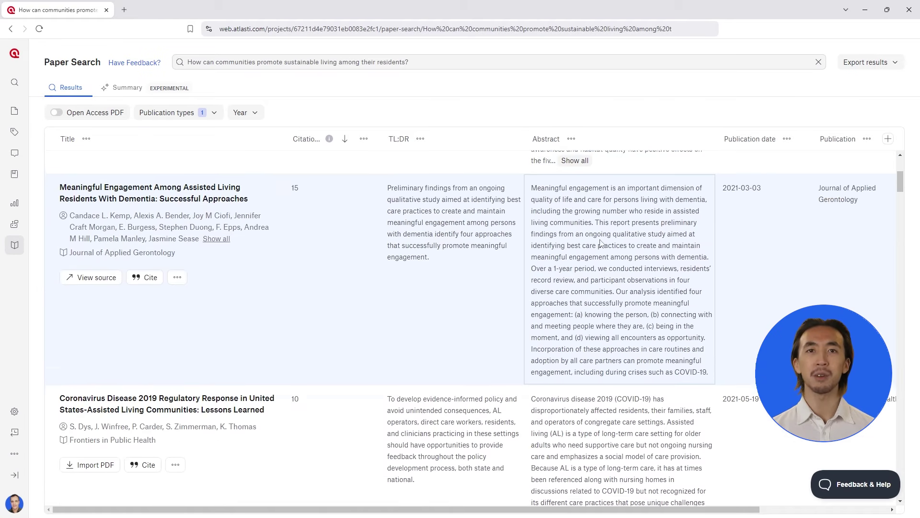
{"action": "scroll", "coordinate": [602, 243], "scroll_direction": "down", "scroll_amount": 1}
{"action": "scroll", "coordinate": [601, 243], "scroll_direction": "down", "scroll_amount": 1}
{"action": "scroll", "coordinate": [602, 243], "scroll_direction": "down", "scroll_amount": 1}
{"action": "scroll", "coordinate": [601, 243], "scroll_direction": "down", "scroll_amount": 1}
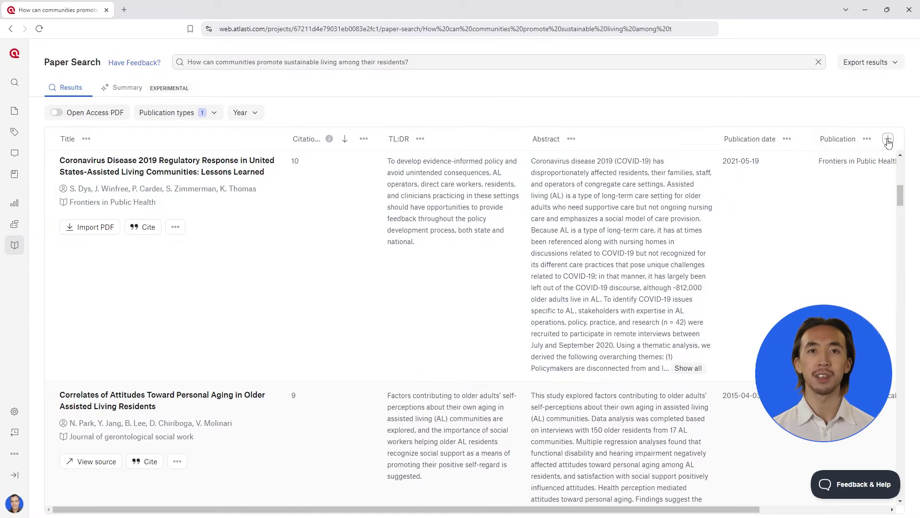
{"action": "left_click", "coordinate": [888, 140]}
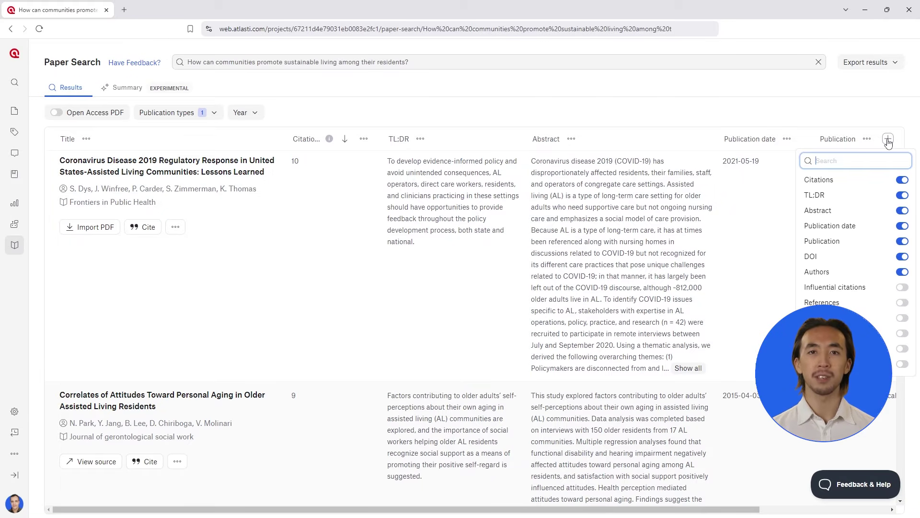
{"action": "left_click", "coordinate": [889, 140]}
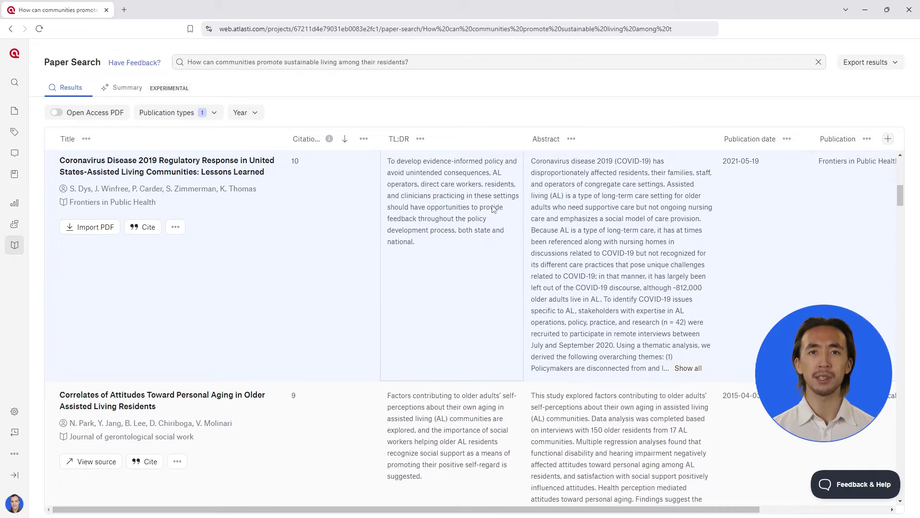
Save the search summary's key insights as a 'Key Insights' memo, view it, and return.
{"action": "left_click", "coordinate": [133, 90]}
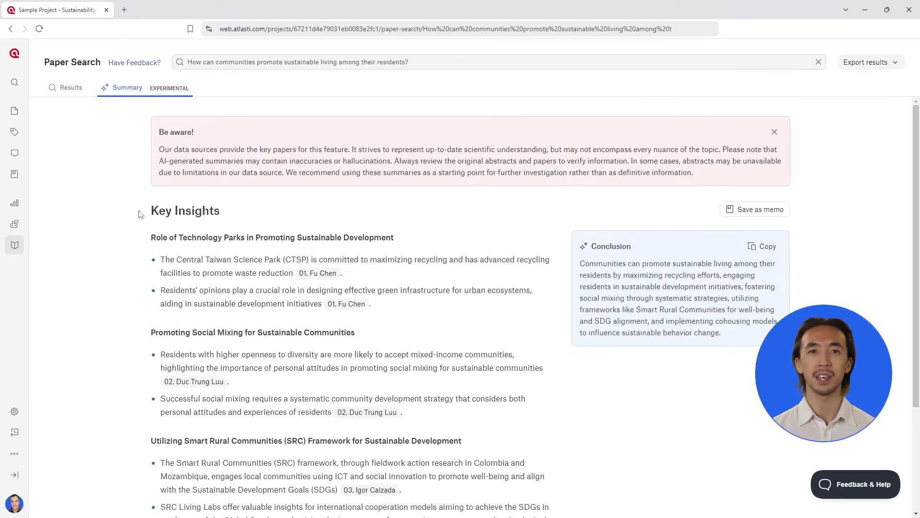
{"action": "scroll", "coordinate": [150, 243], "scroll_direction": "down", "scroll_amount": 2}
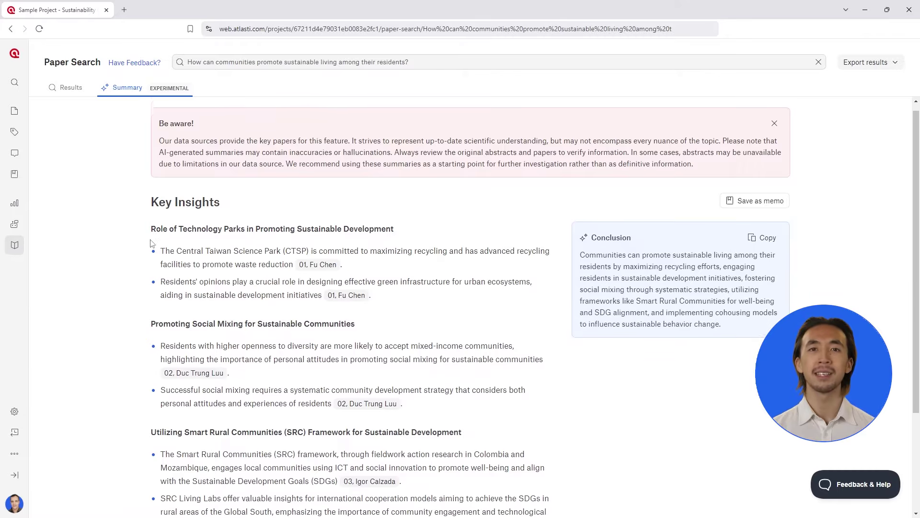
{"action": "scroll", "coordinate": [150, 243], "scroll_direction": "down", "scroll_amount": 2}
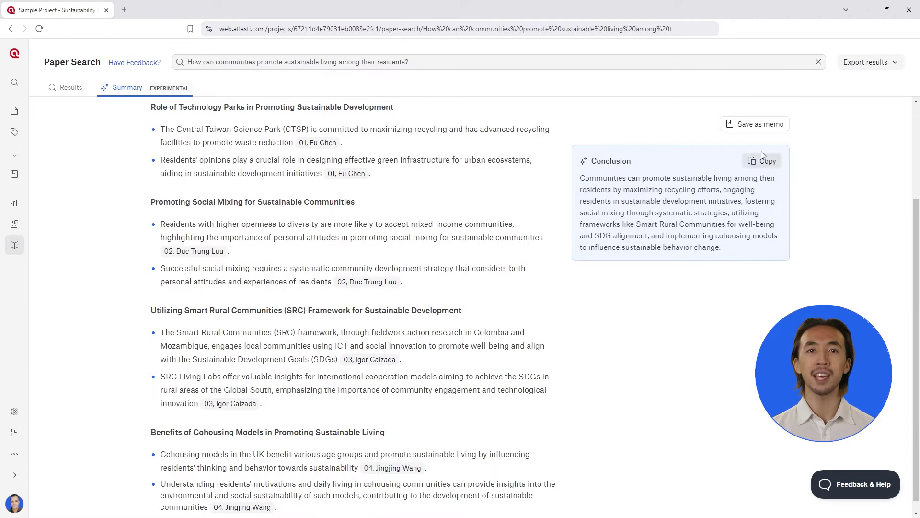
{"action": "left_click", "coordinate": [761, 124]}
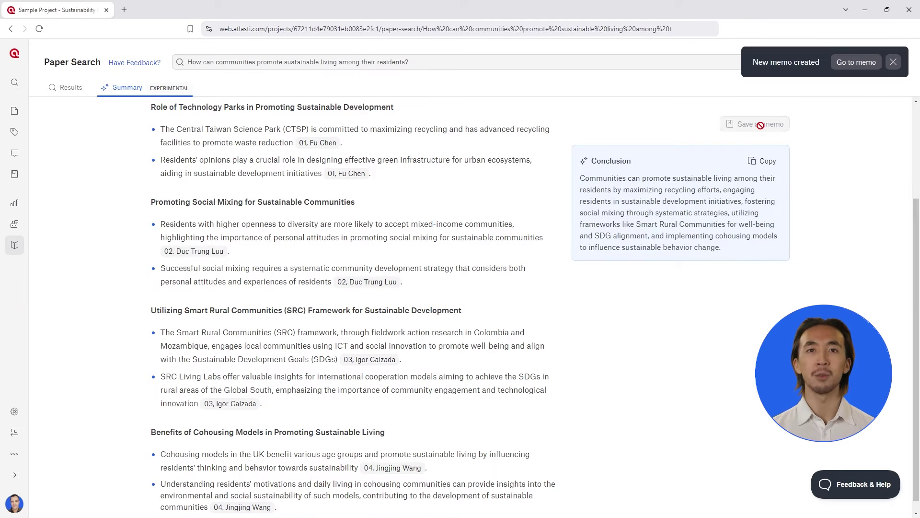
{"action": "left_click", "coordinate": [849, 67]}
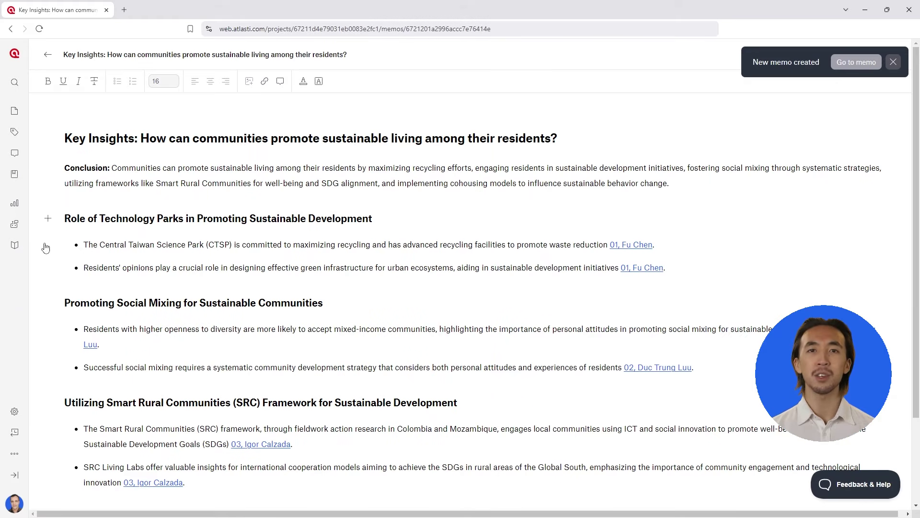
{"action": "left_click", "coordinate": [14, 245]}
View the first paper's source, then import the heritage tourism paper as a document.
{"action": "left_click", "coordinate": [68, 89]}
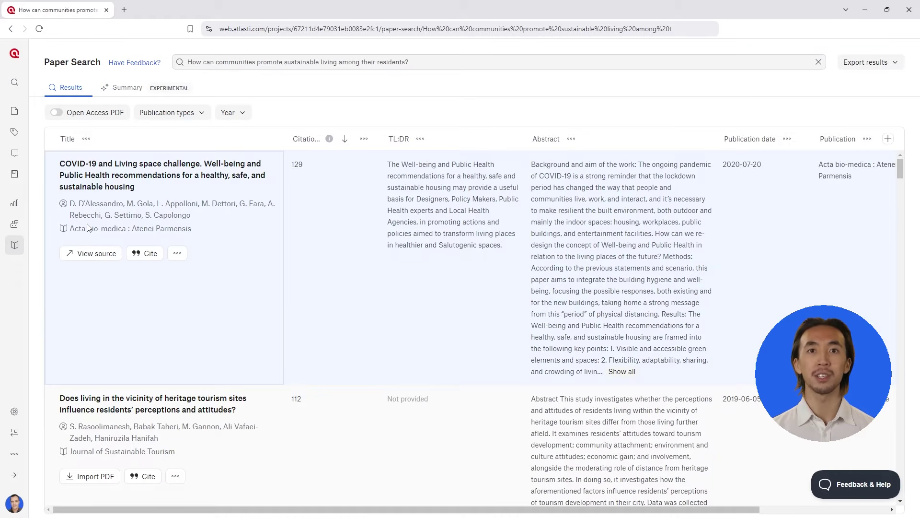
{"action": "left_click", "coordinate": [86, 252]}
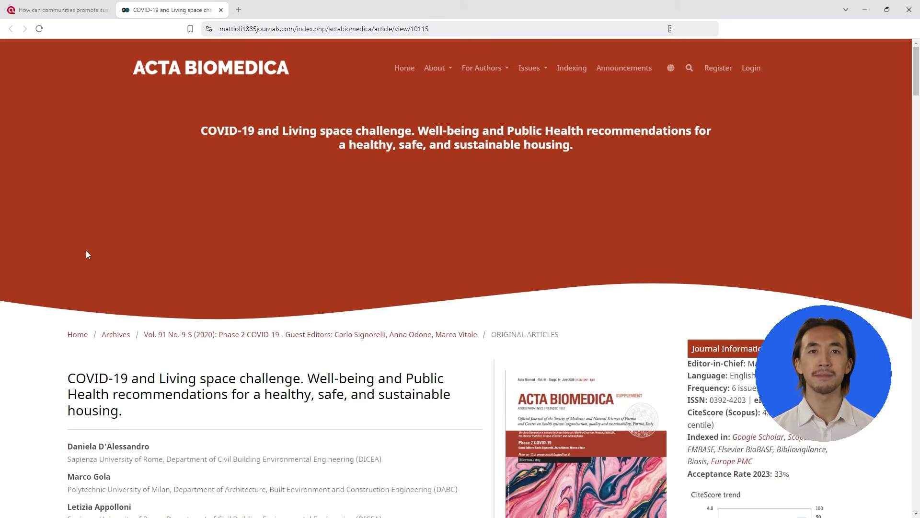
{"action": "left_click", "coordinate": [68, 12]}
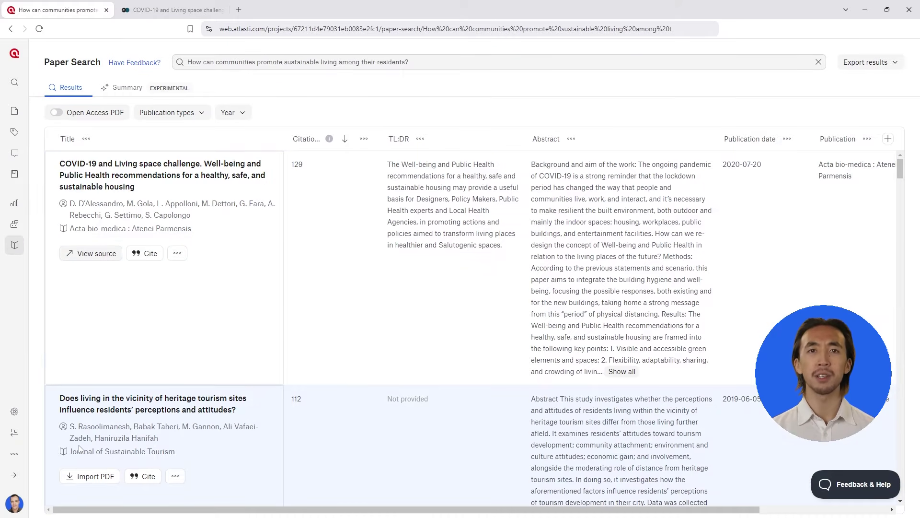
{"action": "left_click", "coordinate": [81, 475]}
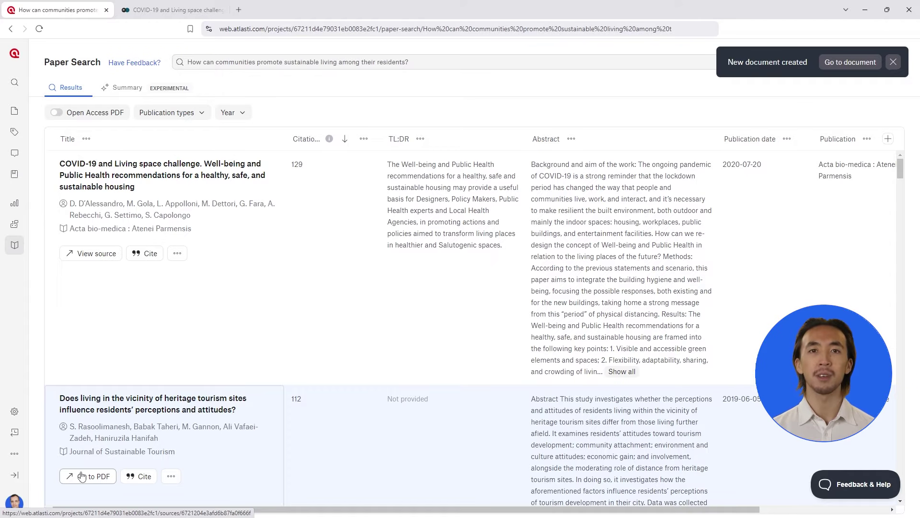
Copy the heritage tourism paper's APA citation to the clipboard.
{"action": "left_click", "coordinate": [136, 476]}
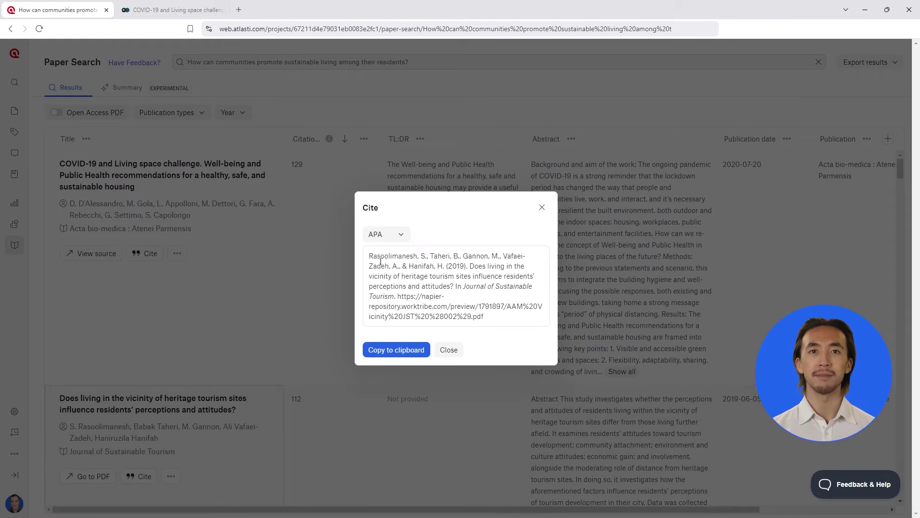
{"action": "left_click", "coordinate": [386, 234]}
{"action": "left_click", "coordinate": [378, 269]}
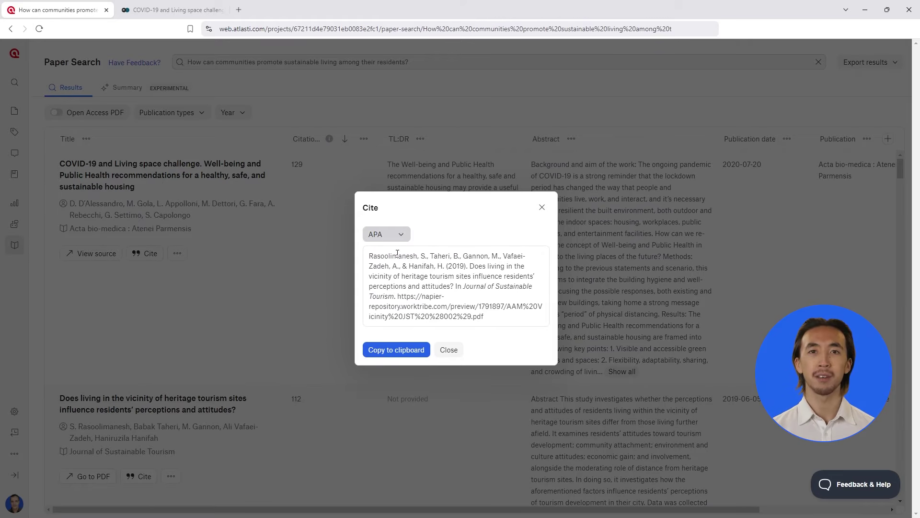
{"action": "left_click", "coordinate": [393, 355]}
{"action": "left_click", "coordinate": [461, 349]}
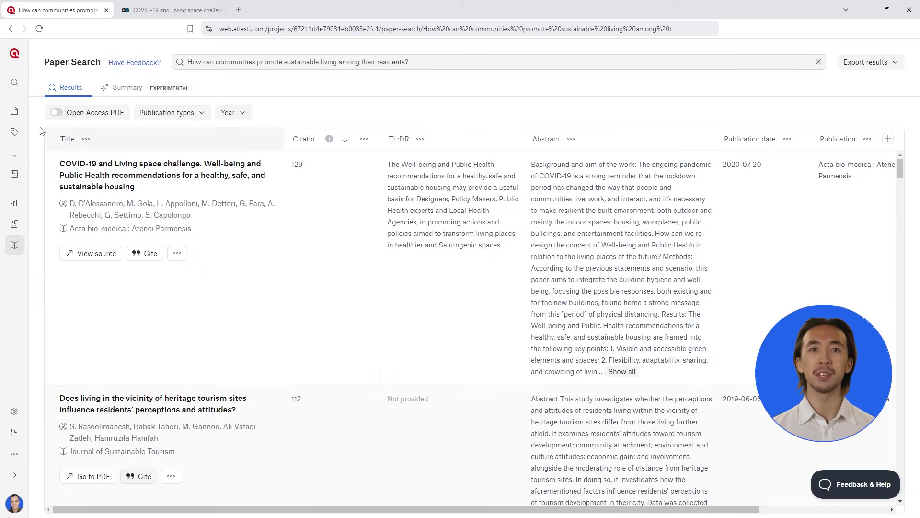
Paste the APA citation into the heritage paper's Biblio field and open Interview - Expert 01.
{"action": "left_click", "coordinate": [14, 112]}
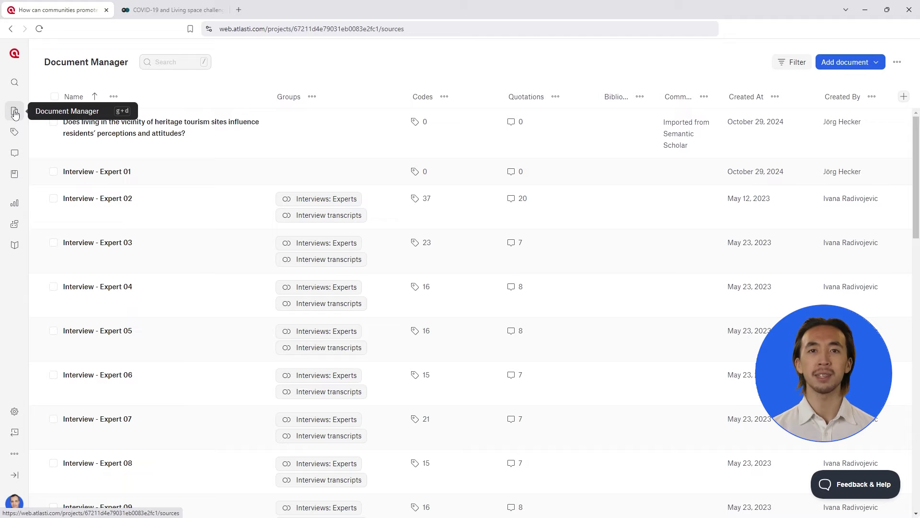
{"action": "mouse_move", "coordinate": [547, 132]}
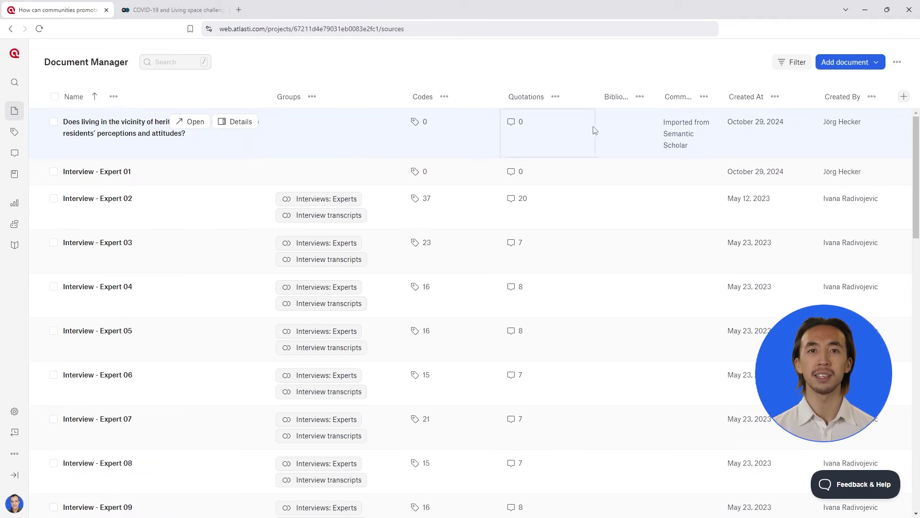
{"action": "left_click", "coordinate": [616, 123]}
{"action": "key", "text": "ctrl+v"}
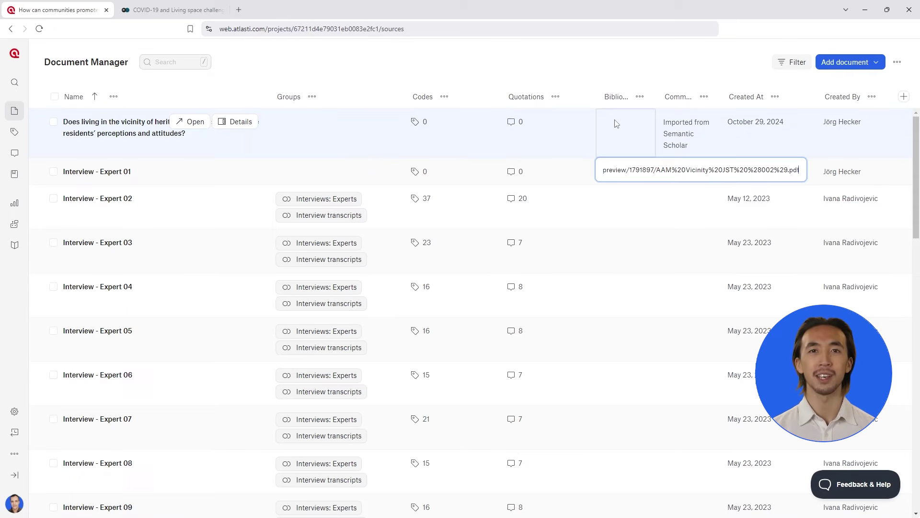
{"action": "key", "text": "Escape"}
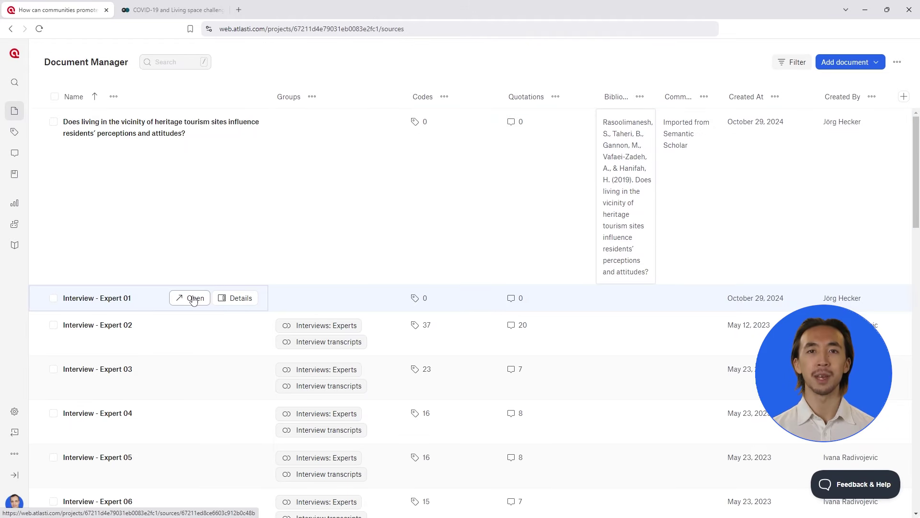
{"action": "left_click", "coordinate": [192, 297]}
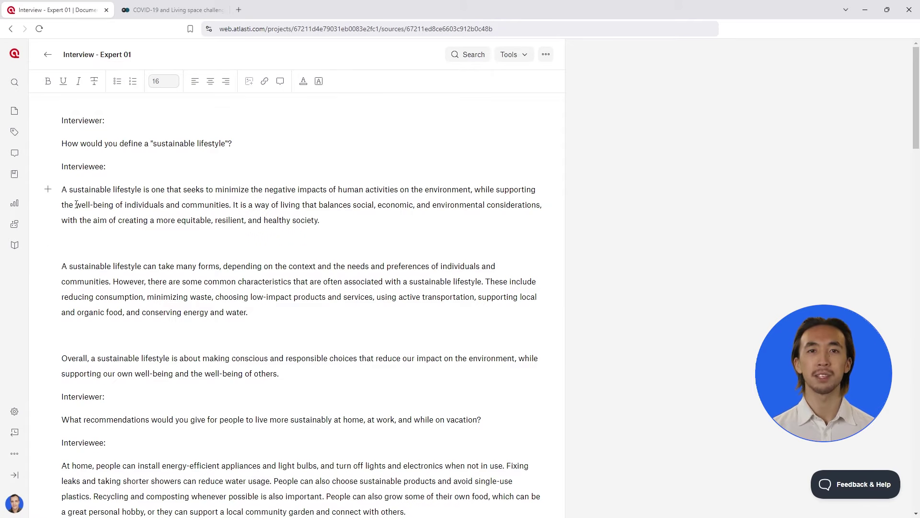
Quote the sustainable-lifestyle definition, coded Attitudes and Behaviors, commenting 'It speaks about the human impacts in sustainability'.
{"action": "left_click_drag", "start_coordinate": [63, 191], "coordinate": [230, 205]}
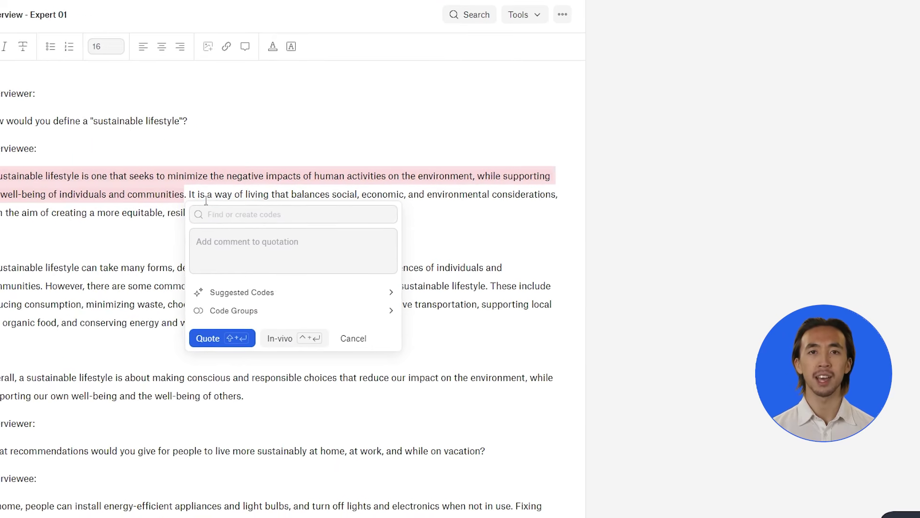
{"action": "left_click", "coordinate": [263, 219]}
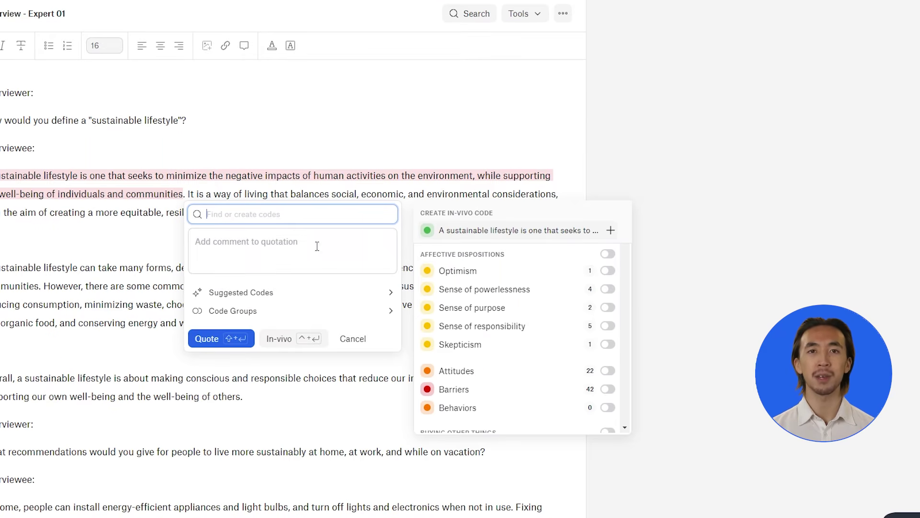
{"action": "left_click", "coordinate": [606, 371]}
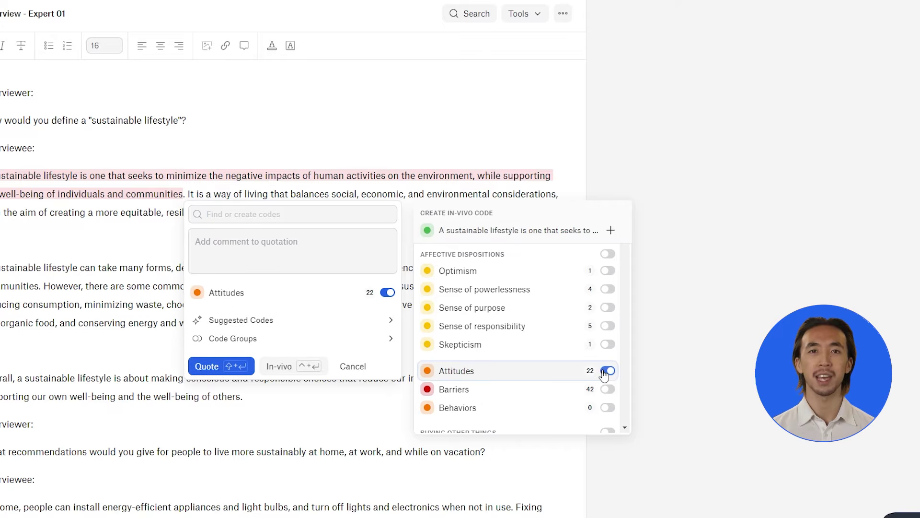
{"action": "left_click", "coordinate": [607, 408]}
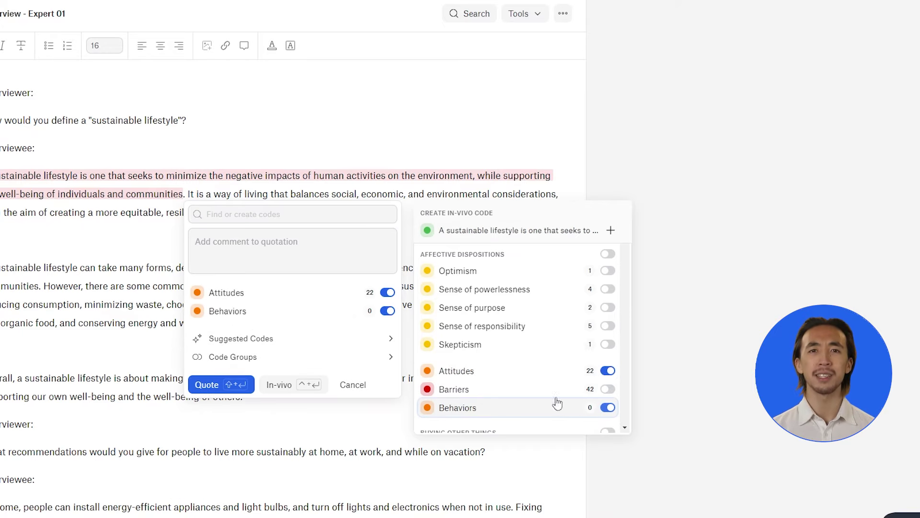
{"action": "left_click", "coordinate": [214, 248]}
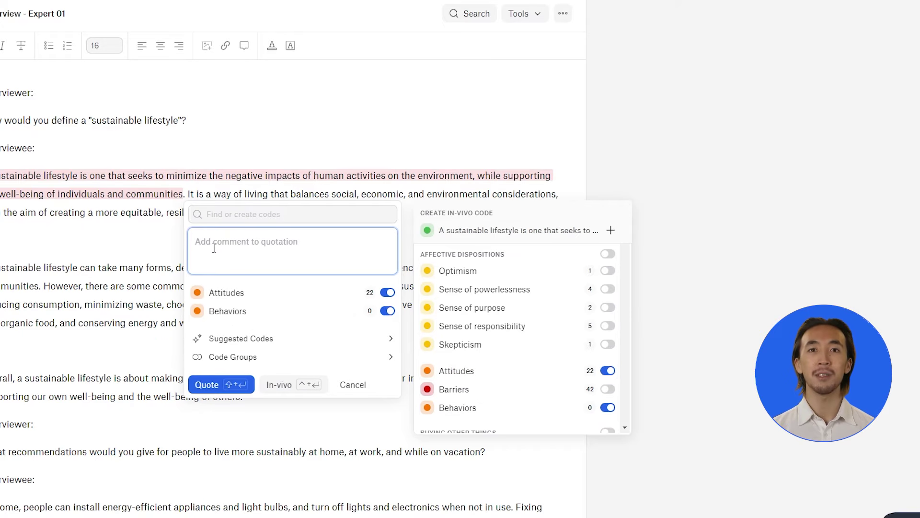
{"action": "type", "text": "It speaks about the"}
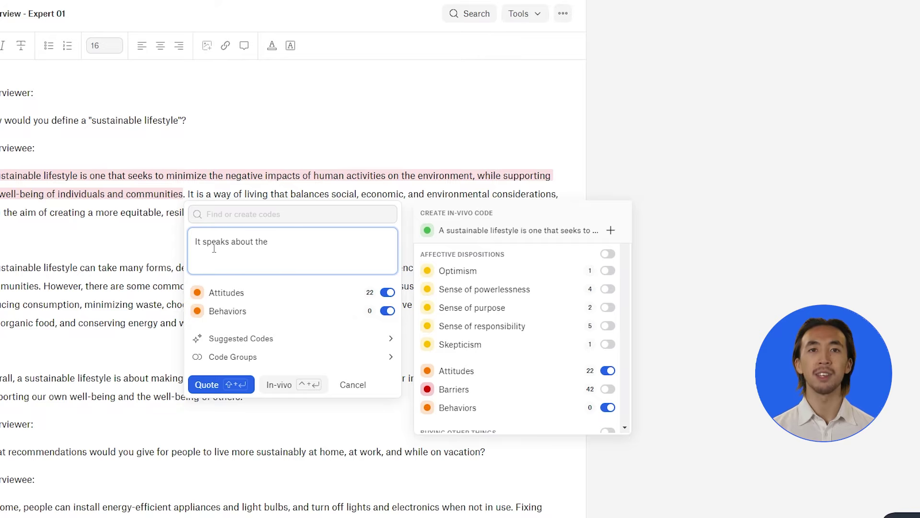
{"action": "type", "text": " human impacts in sustainabili"}
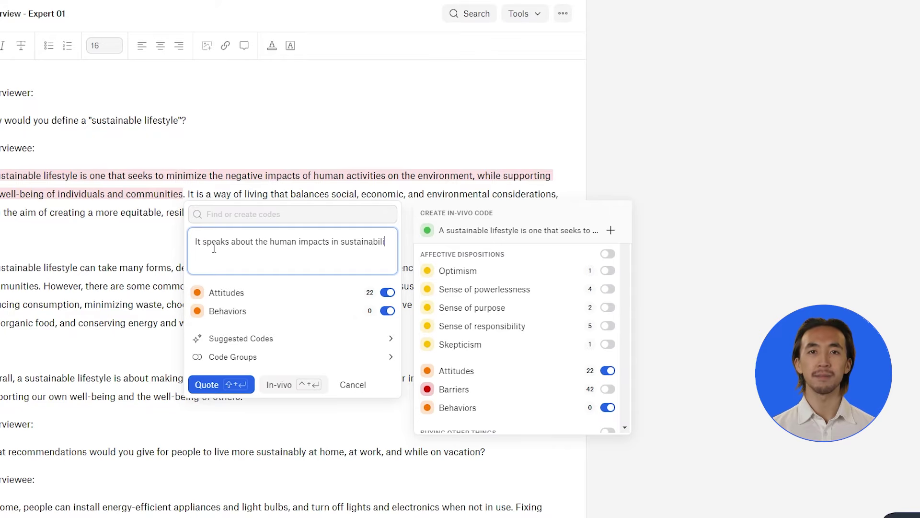
{"action": "type", "text": "ty"}
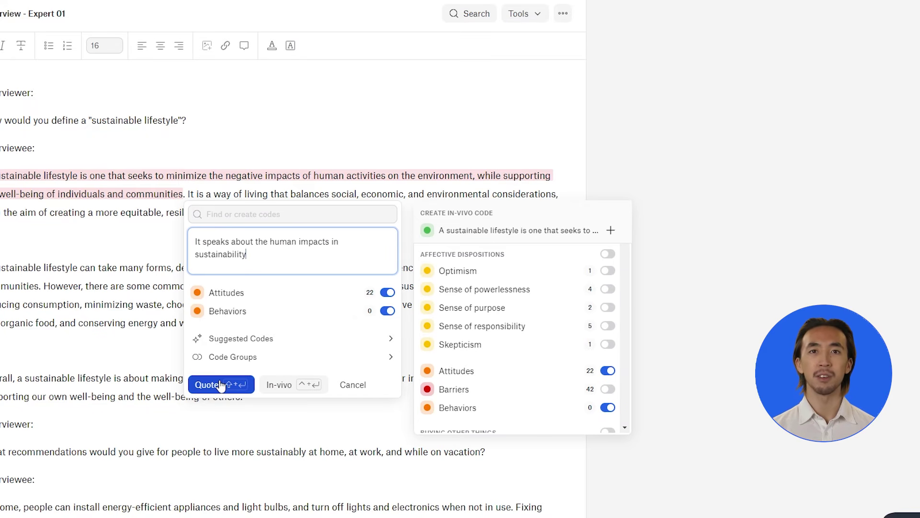
{"action": "left_click", "coordinate": [218, 383]}
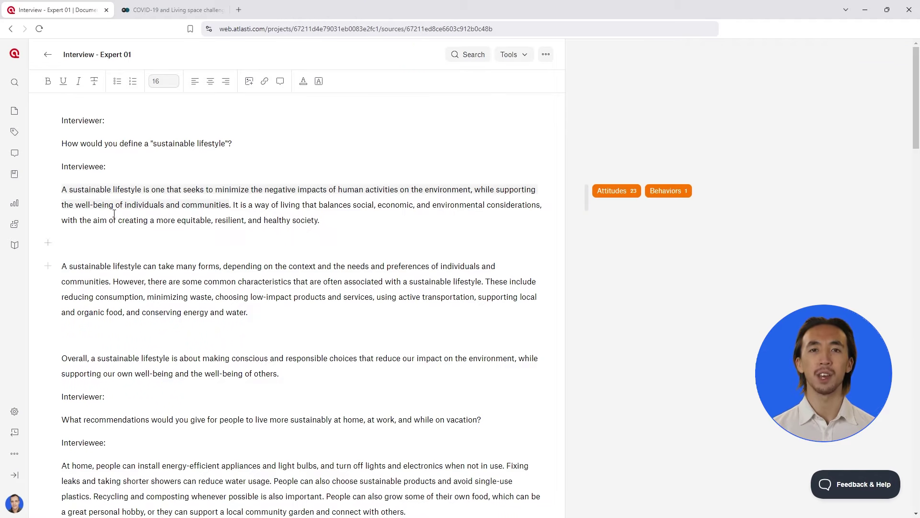
Run paragraph-level sentiment analysis on YouTube comments#1.
{"action": "left_click", "coordinate": [15, 114]}
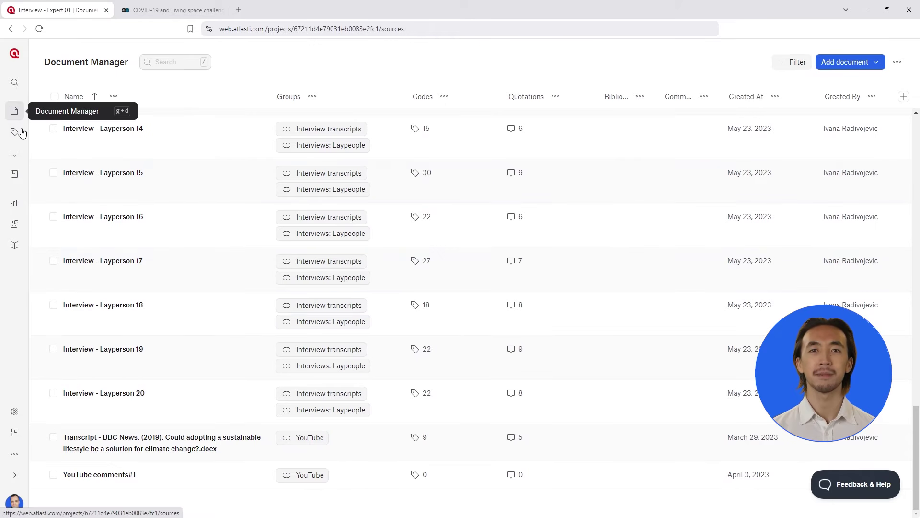
{"action": "left_click", "coordinate": [186, 474]}
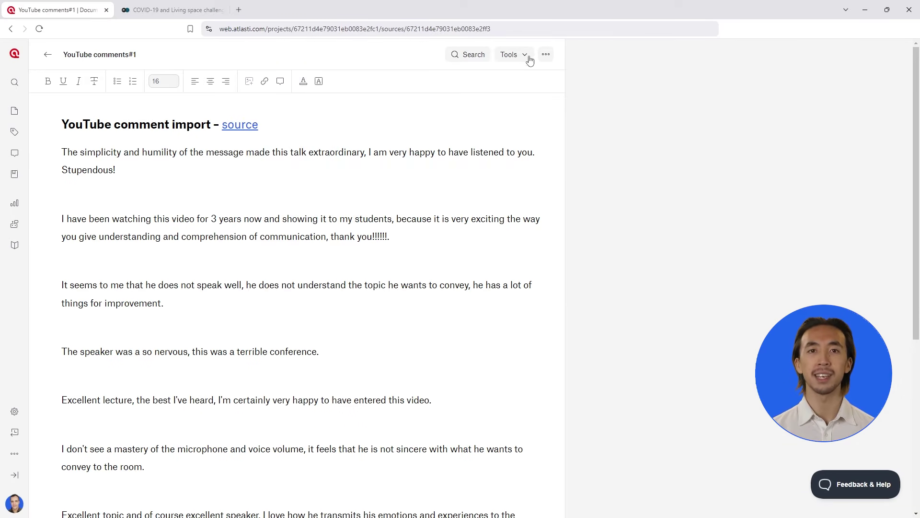
{"action": "left_click", "coordinate": [513, 55]}
{"action": "left_click", "coordinate": [524, 77]}
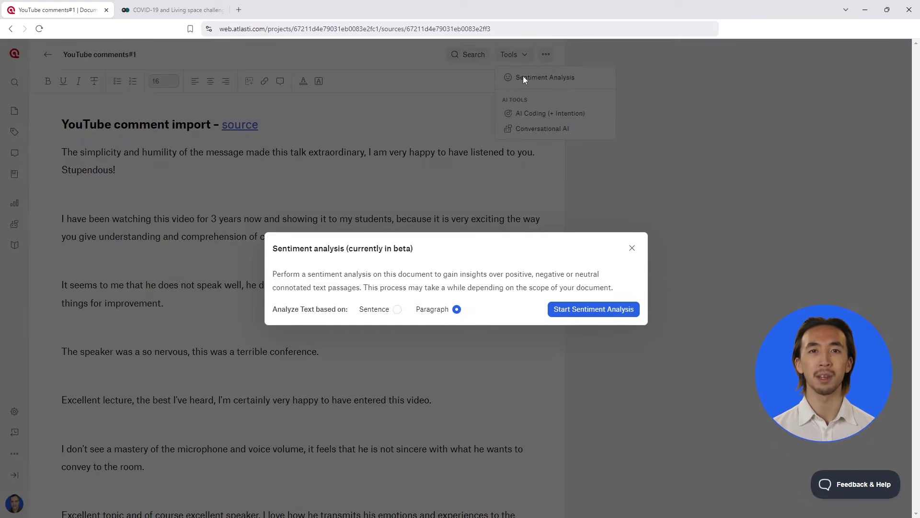
{"action": "left_click", "coordinate": [590, 308]}
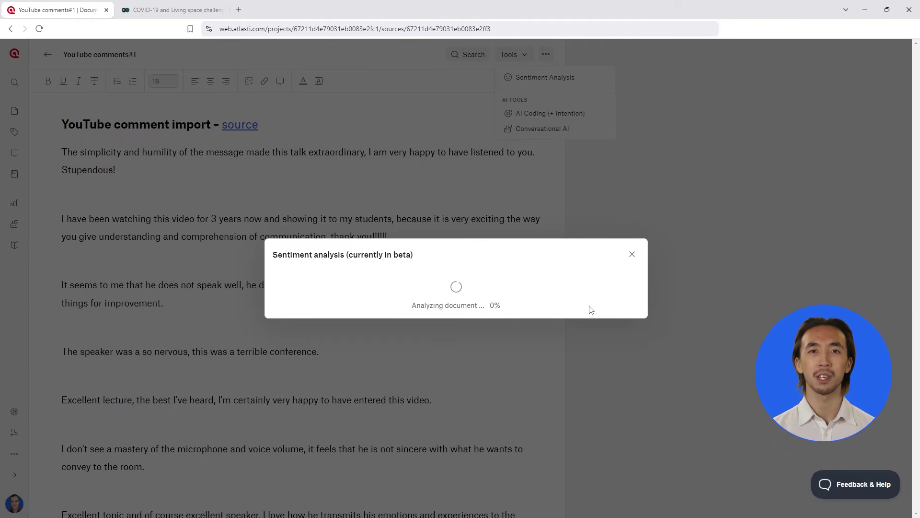
Review the sentiment results, code all 11 passages, and return to the document list.
{"action": "scroll", "coordinate": [591, 310], "scroll_direction": "down", "scroll_amount": 1}
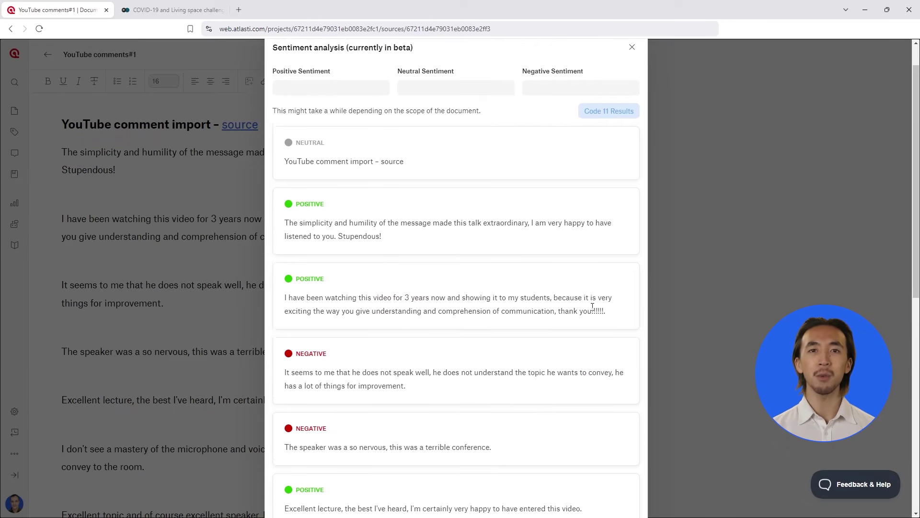
{"action": "scroll", "coordinate": [593, 310], "scroll_direction": "down", "scroll_amount": 1}
{"action": "scroll", "coordinate": [593, 311], "scroll_direction": "down", "scroll_amount": 1}
{"action": "scroll", "coordinate": [594, 311], "scroll_direction": "down", "scroll_amount": 1}
{"action": "scroll", "coordinate": [594, 310], "scroll_direction": "down", "scroll_amount": 1}
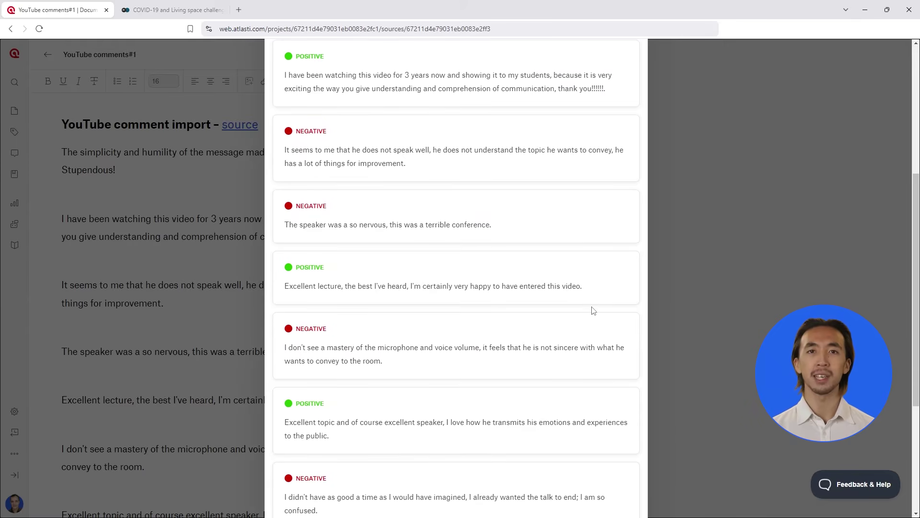
{"action": "scroll", "coordinate": [593, 310], "scroll_direction": "up", "scroll_amount": 1}
{"action": "scroll", "coordinate": [593, 311], "scroll_direction": "up", "scroll_amount": 1}
{"action": "scroll", "coordinate": [593, 310], "scroll_direction": "up", "scroll_amount": 1}
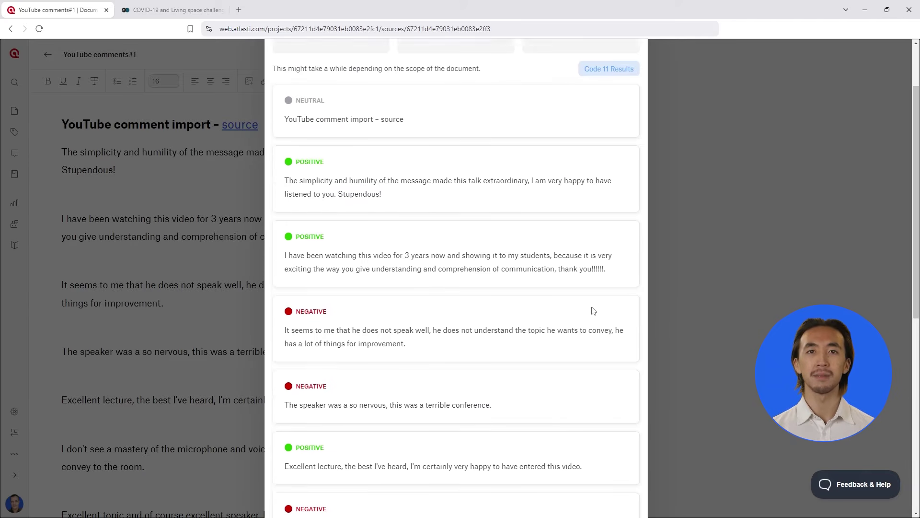
{"action": "scroll", "coordinate": [593, 310], "scroll_direction": "up", "scroll_amount": 1}
{"action": "scroll", "coordinate": [592, 310], "scroll_direction": "up", "scroll_amount": 1}
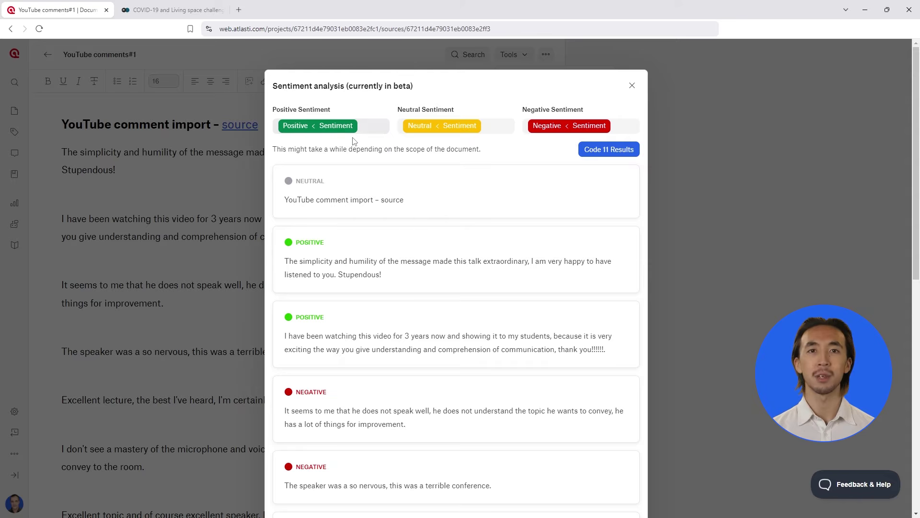
{"action": "left_click", "coordinate": [611, 150]}
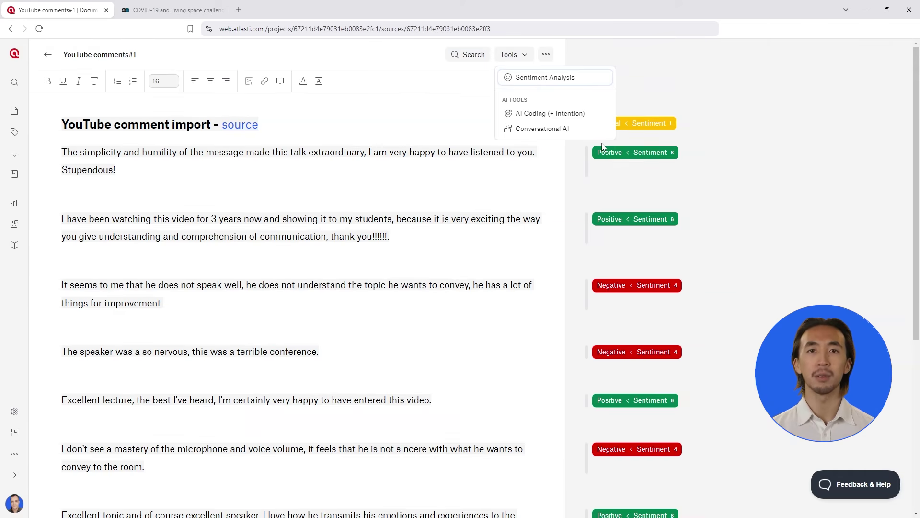
{"action": "left_click", "coordinate": [602, 146]}
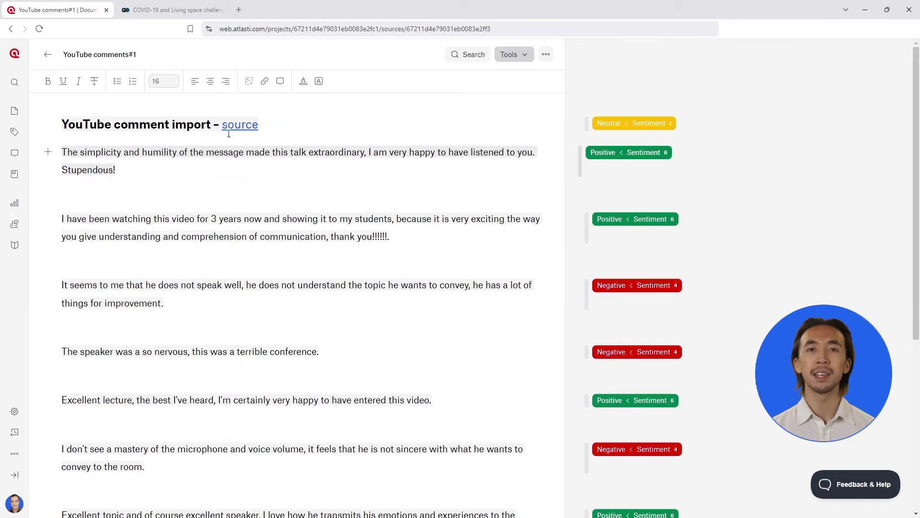
{"action": "left_click", "coordinate": [48, 54]}
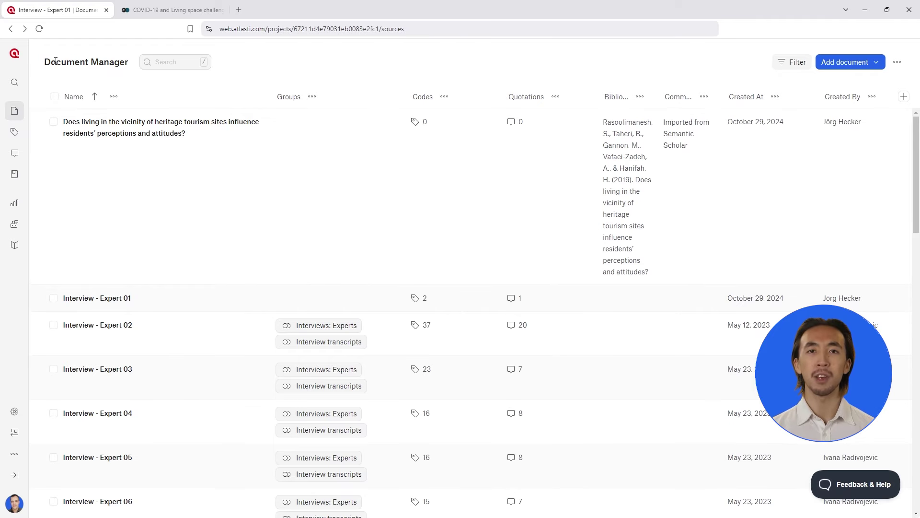
{"action": "mouse_move", "coordinate": [143, 297]}
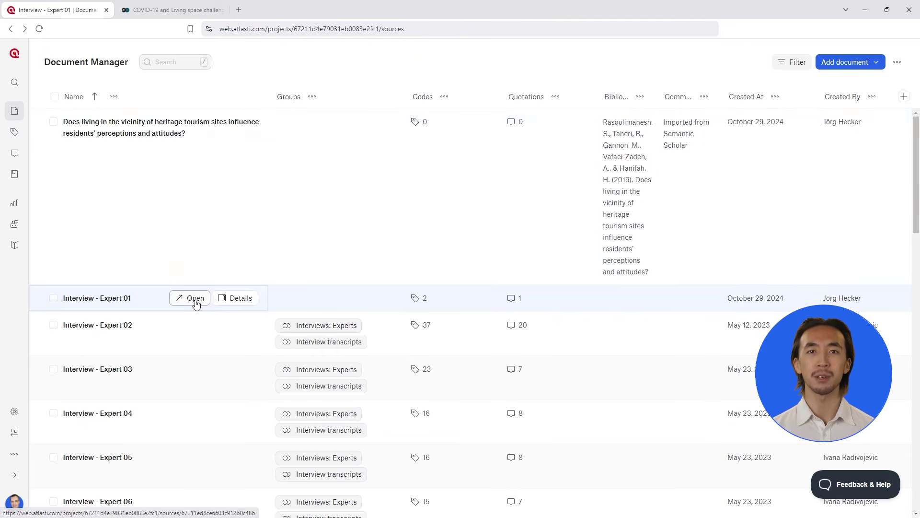
In Expert 01, code the many-forms-of-sustainable-lifestyle sentence with Lifestyle changes and Sustainable lifestyle.
{"action": "left_click", "coordinate": [194, 299]}
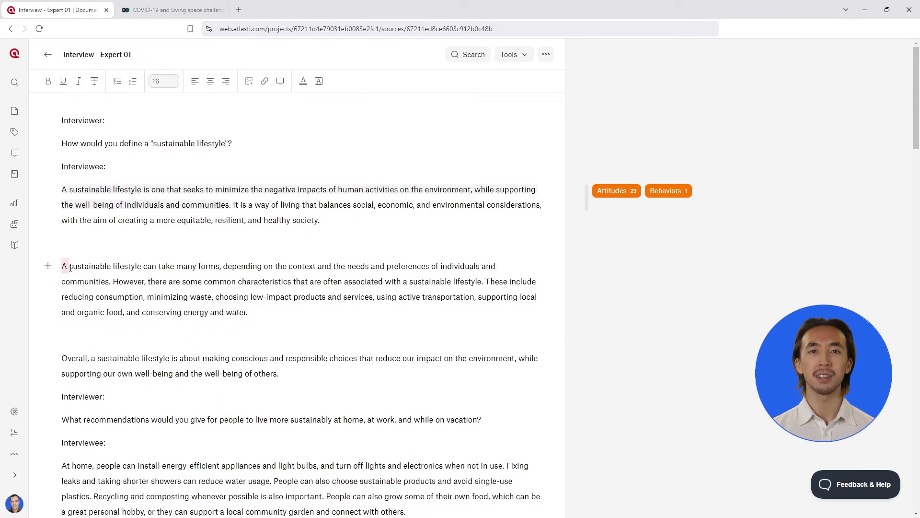
{"action": "left_click_drag", "start_coordinate": [62, 266], "coordinate": [112, 281]}
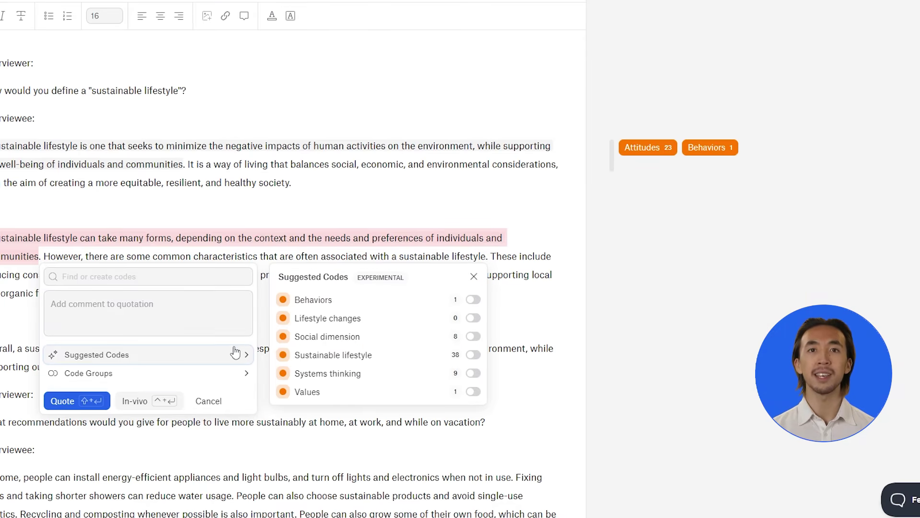
{"action": "left_click", "coordinate": [473, 318]}
{"action": "left_click", "coordinate": [473, 355]}
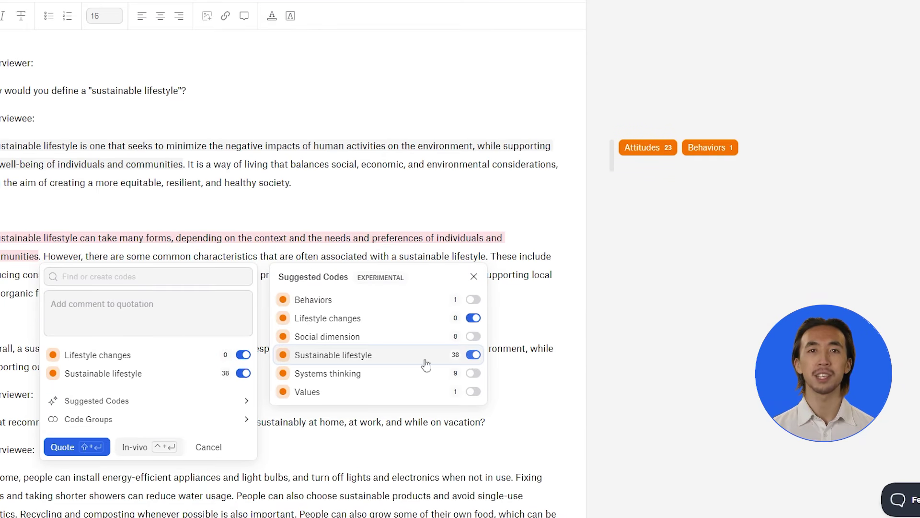
{"action": "left_click", "coordinate": [73, 448]}
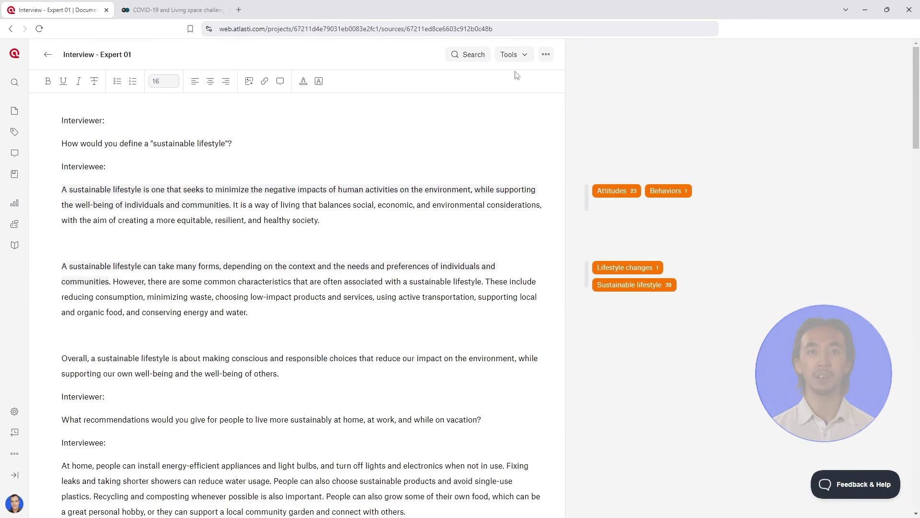
Ask Conversational AI: 'Hi, tell me 2 reasons mentioned in the interview to live more sustainably'.
{"action": "left_click", "coordinate": [512, 54]}
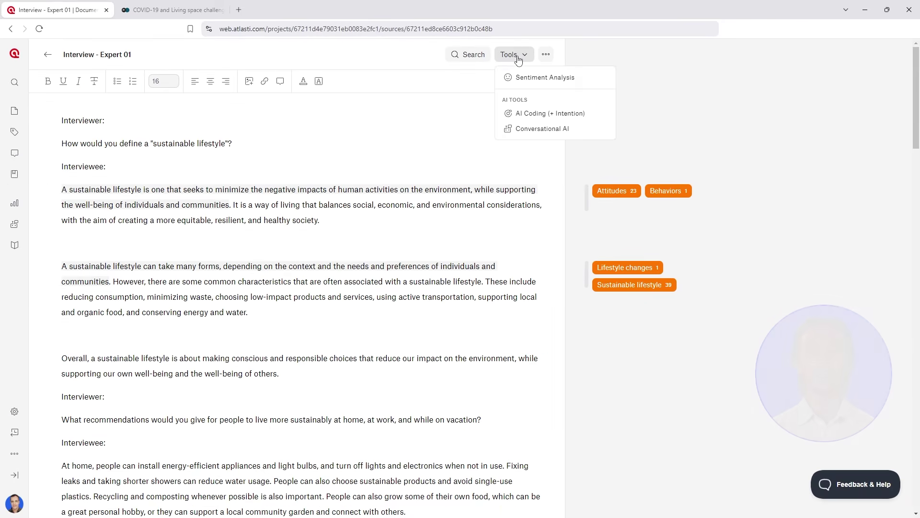
{"action": "left_click", "coordinate": [537, 131]}
{"action": "left_click", "coordinate": [738, 488]}
{"action": "type", "text": "Hi, tell me"}
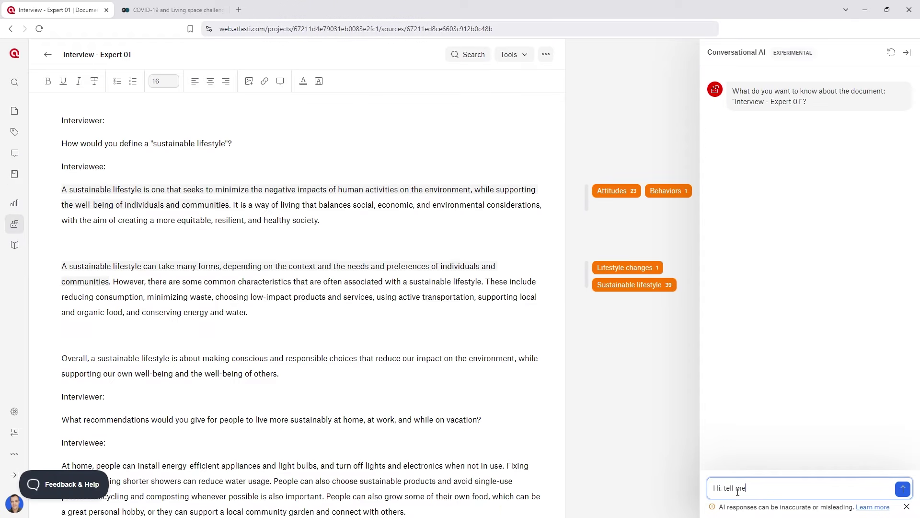
{"action": "type", "text": " 2 reasons mentioned in the interview to live more sustainably"}
{"action": "key", "text": "Return"}
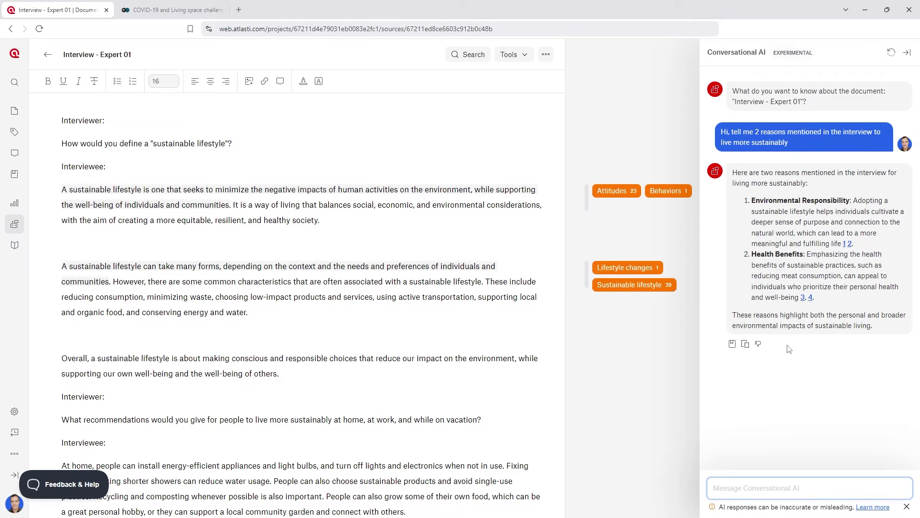
Code the passage cited in the AI answer as Sustainable lifestyle.
{"action": "left_click", "coordinate": [844, 243]}
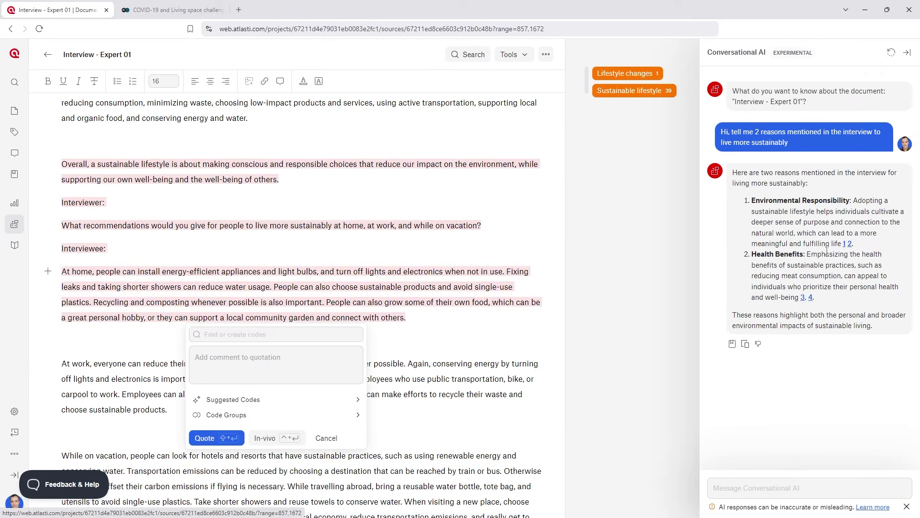
{"action": "left_click", "coordinate": [315, 335]}
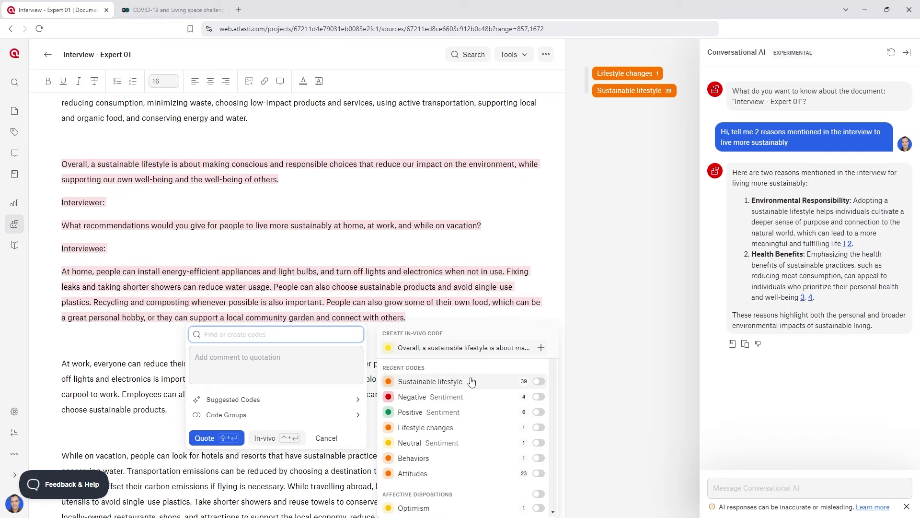
{"action": "left_click", "coordinate": [538, 381]}
{"action": "left_click", "coordinate": [221, 459]}
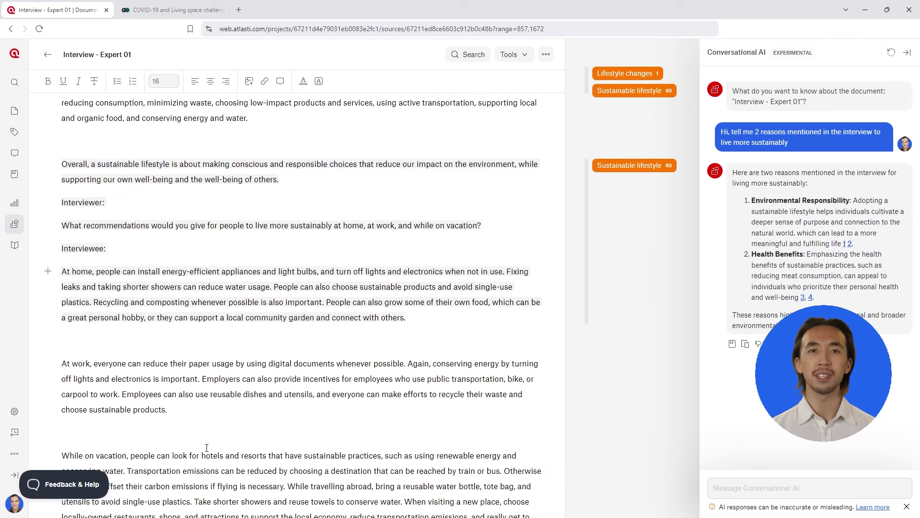
Run AI Coding on Expert 01 from the pasted research goal, dropping the facilitators question.
{"action": "left_click", "coordinate": [509, 54]}
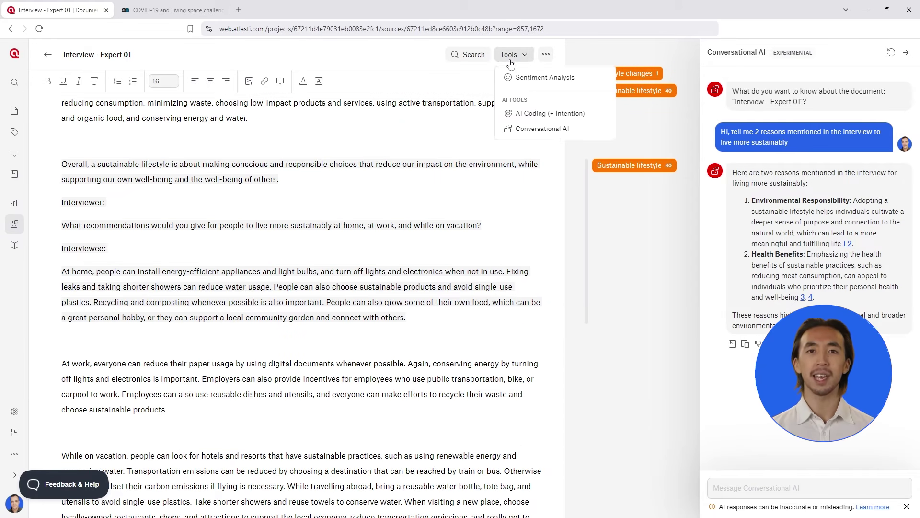
{"action": "left_click", "coordinate": [518, 116]}
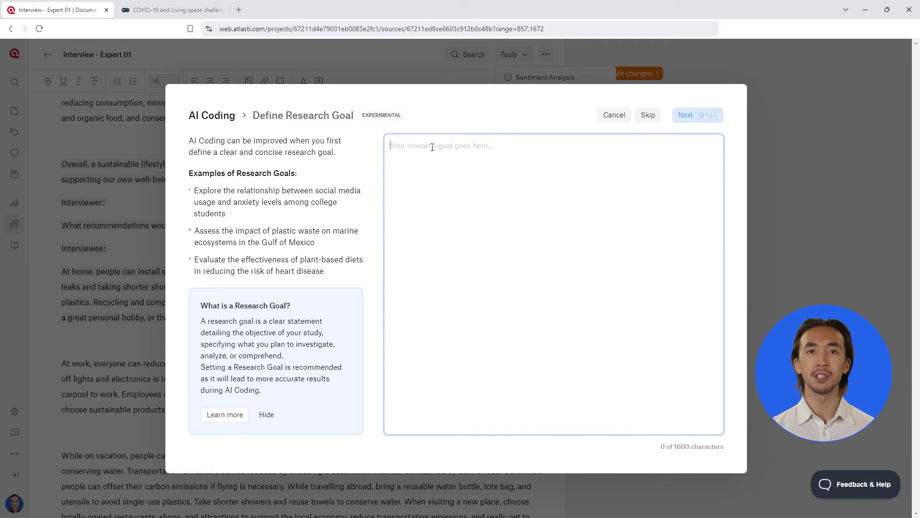
{"action": "type", "text": "Research question: How can people live more sustainably in their everyday lives? Context: Analyzing advice from experts and laypeople to assess costs and benefits of each lifestyle change Data: Interview with a layperson, asking them about their view towards sustainability, what they do to live sustainably, and what are the barriers and facilitators to living sustainably Analytic method: Thematic analysis, extracting main themes from each interview Research objective: Identify practical recommendations for living sustainably and analyze the barriers and facilitators for each recommendation"}
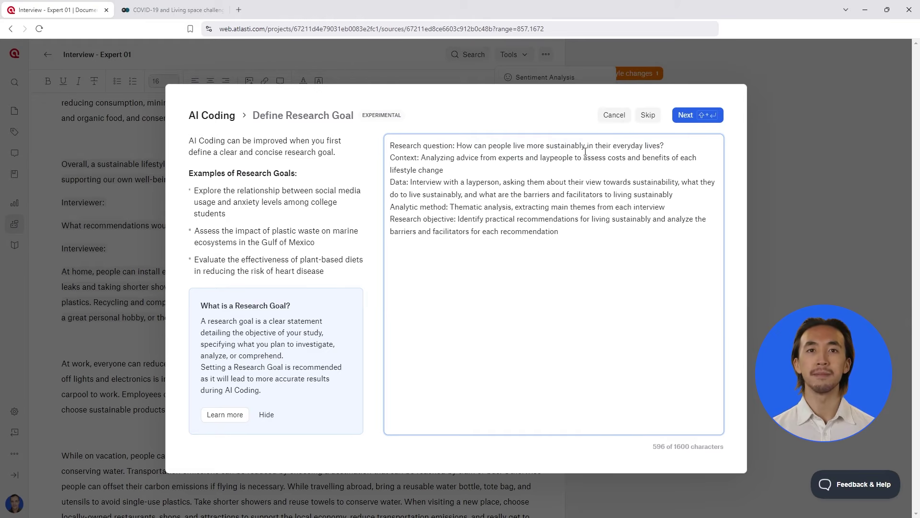
{"action": "left_click", "coordinate": [690, 119]}
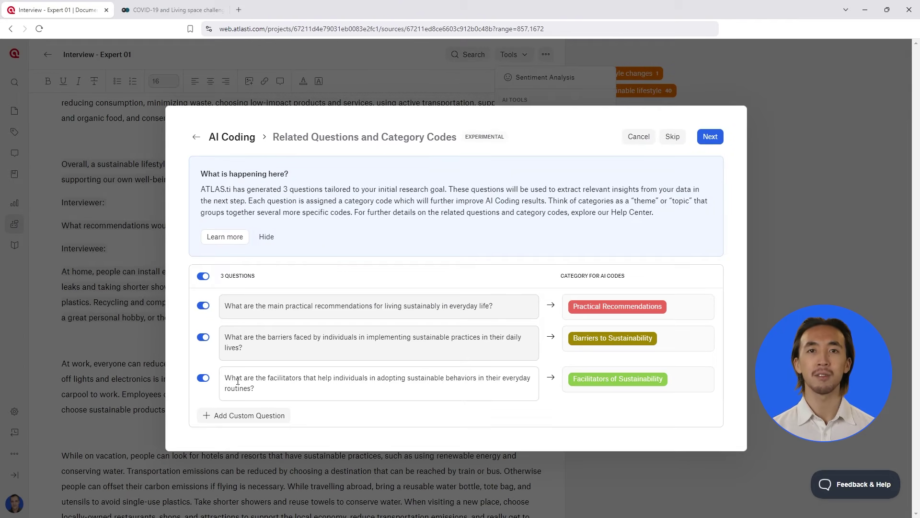
{"action": "left_click", "coordinate": [204, 378]}
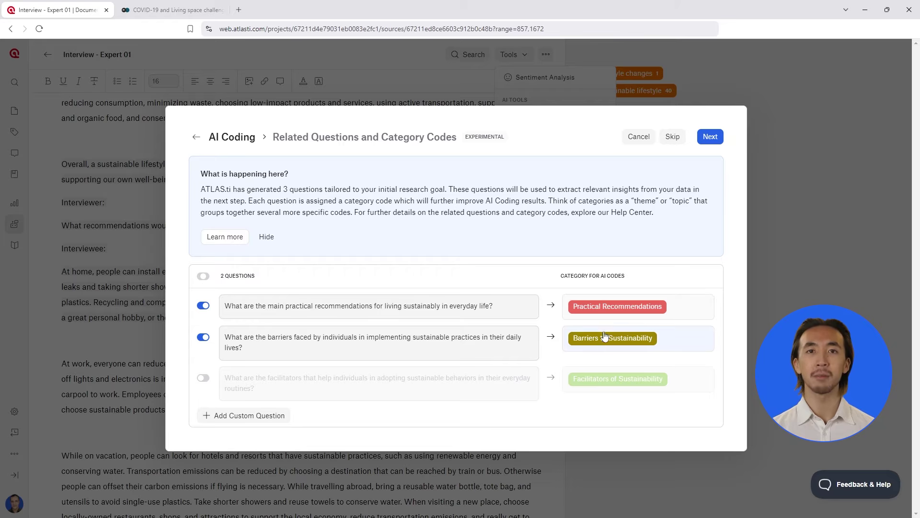
{"action": "left_click", "coordinate": [712, 138]}
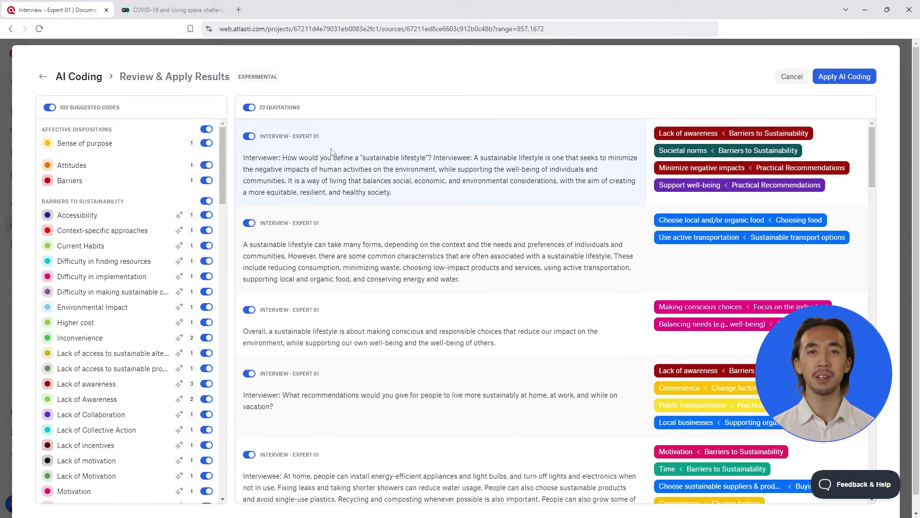
Review the 22 suggested quotations and 102 codes, then apply the AI coding to Expert 01.
{"action": "left_click_drag", "start_coordinate": [219, 141], "coordinate": [219, 209]}
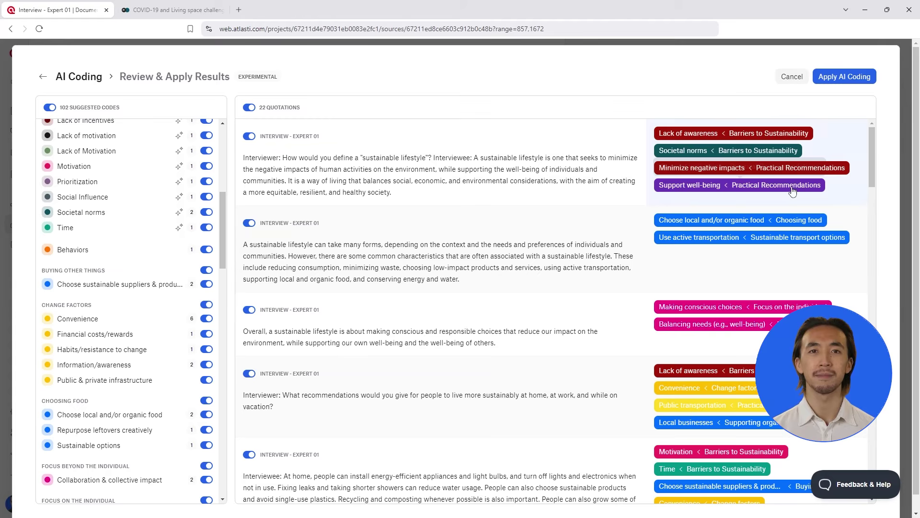
{"action": "scroll", "coordinate": [871, 164], "scroll_direction": "down", "scroll_amount": 4}
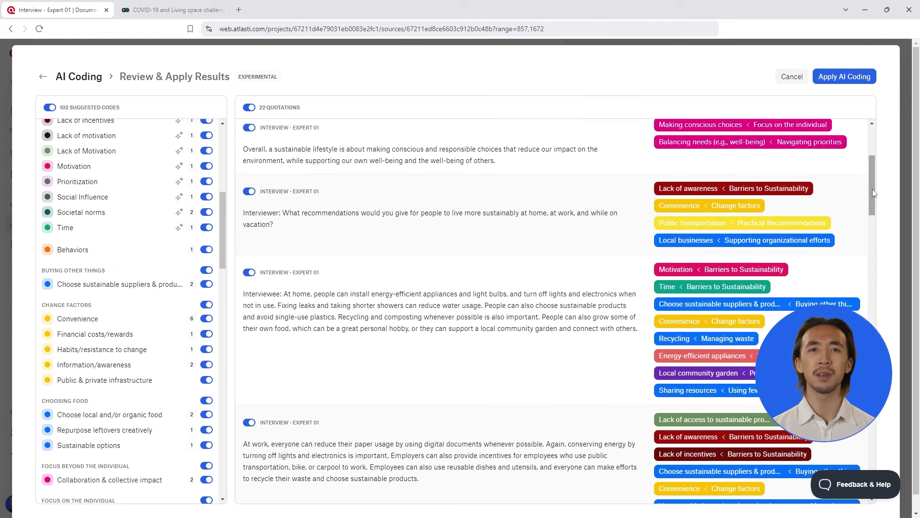
{"action": "left_click", "coordinate": [843, 76]}
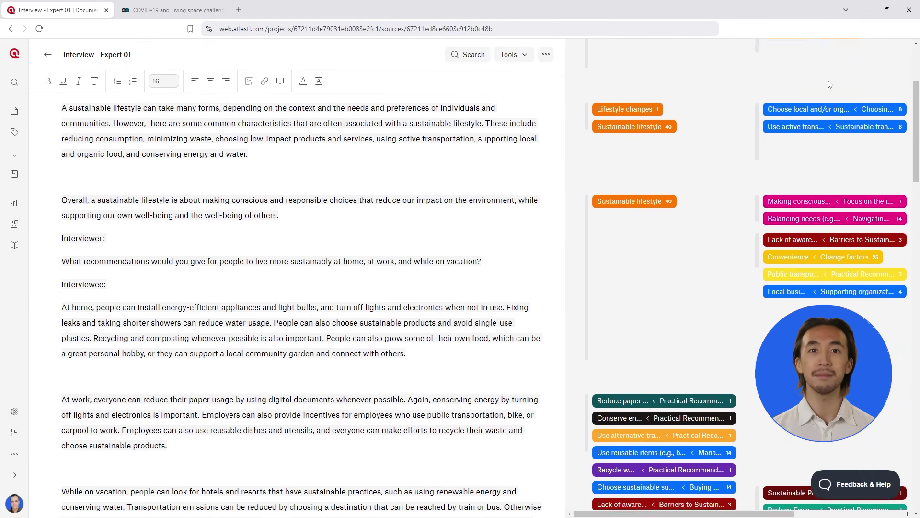
{"action": "scroll", "coordinate": [829, 85], "scroll_direction": "down", "scroll_amount": 1}
{"action": "scroll", "coordinate": [829, 85], "scroll_direction": "down", "scroll_amount": 1}
{"action": "scroll", "coordinate": [829, 85], "scroll_direction": "down", "scroll_amount": 1}
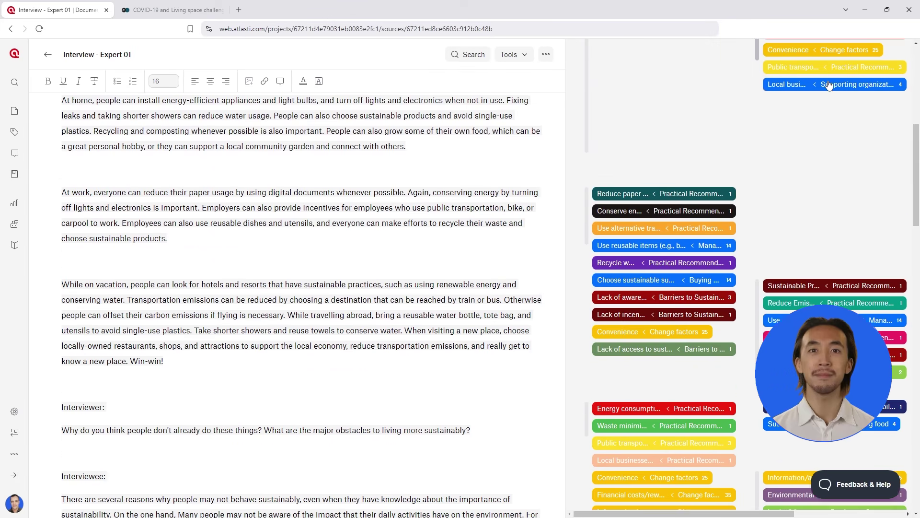
{"action": "scroll", "coordinate": [830, 85], "scroll_direction": "down", "scroll_amount": 1}
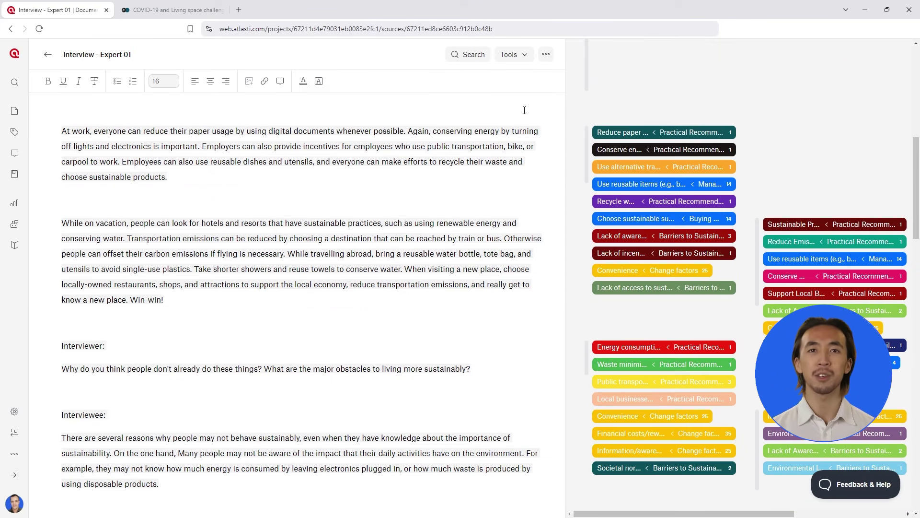
In Quotation Manager, place the chart horizontally beside a widened quotation table.
{"action": "left_click", "coordinate": [14, 155]}
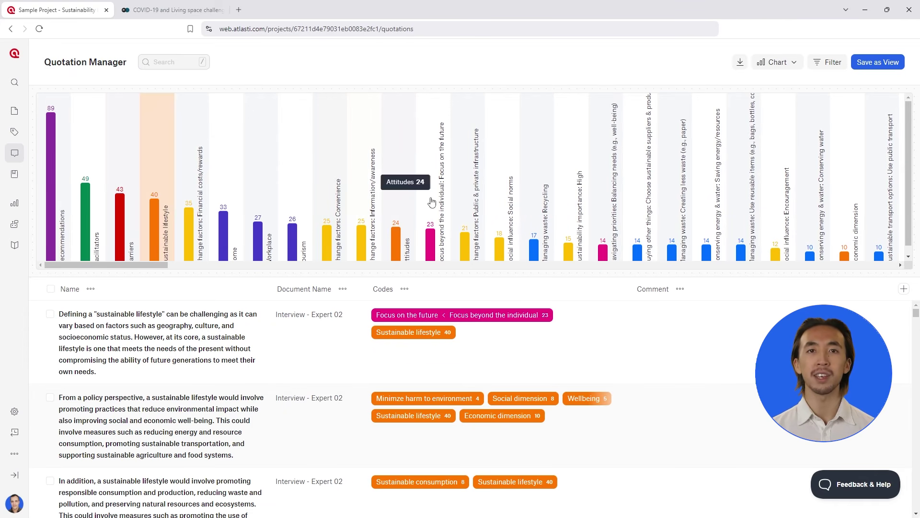
{"action": "left_click", "coordinate": [774, 61]}
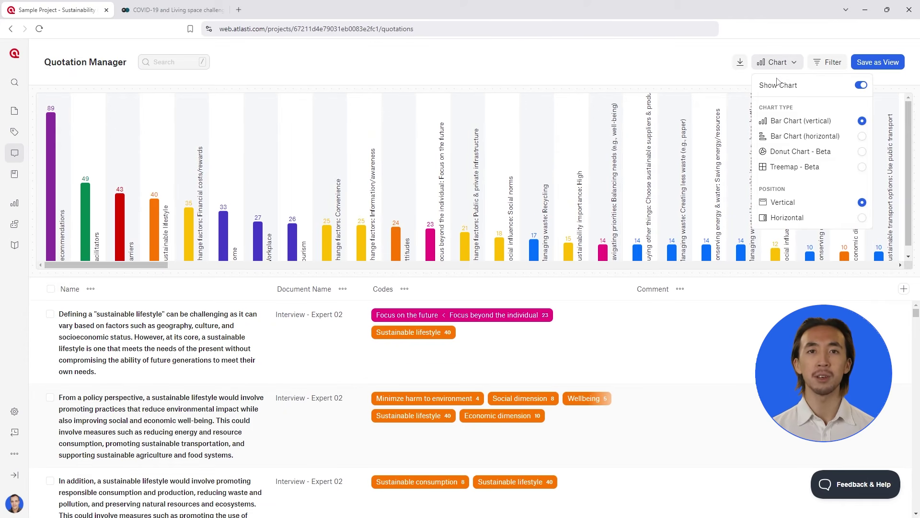
{"action": "left_click", "coordinate": [861, 218]}
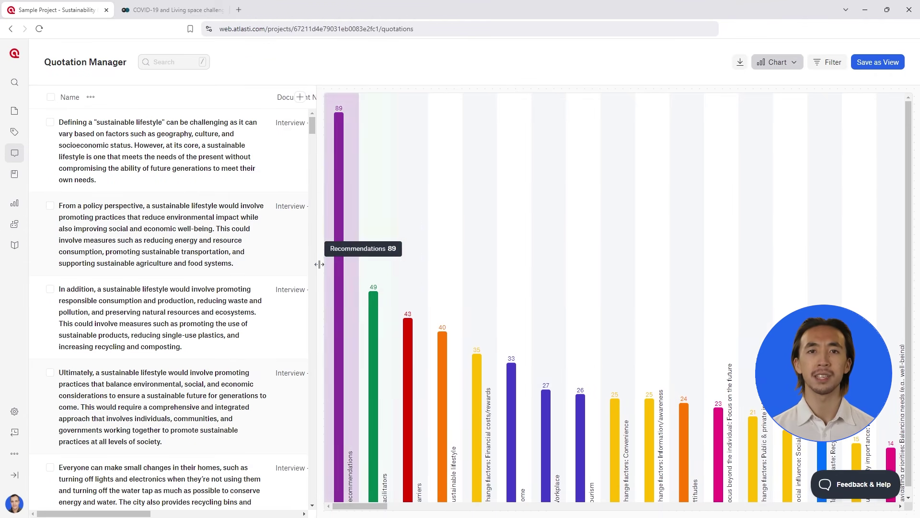
{"action": "mouse_move", "coordinate": [318, 263]}
{"action": "left_mouse_down"}
{"action": "mouse_move", "coordinate": [451, 272]}
{"action": "mouse_move", "coordinate": [531, 261]}
{"action": "left_mouse_up"}
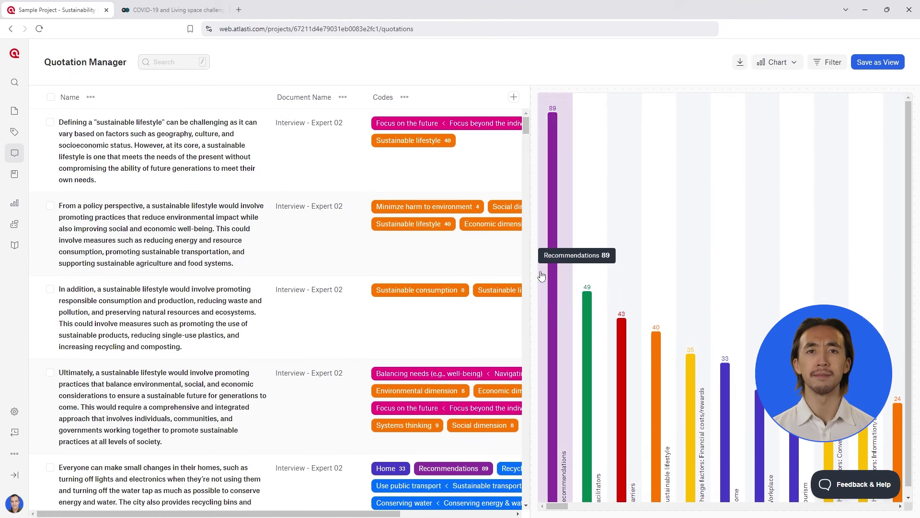
Switch the quotation chart through horizontal bars and donut to a treemap.
{"action": "left_click", "coordinate": [777, 61]}
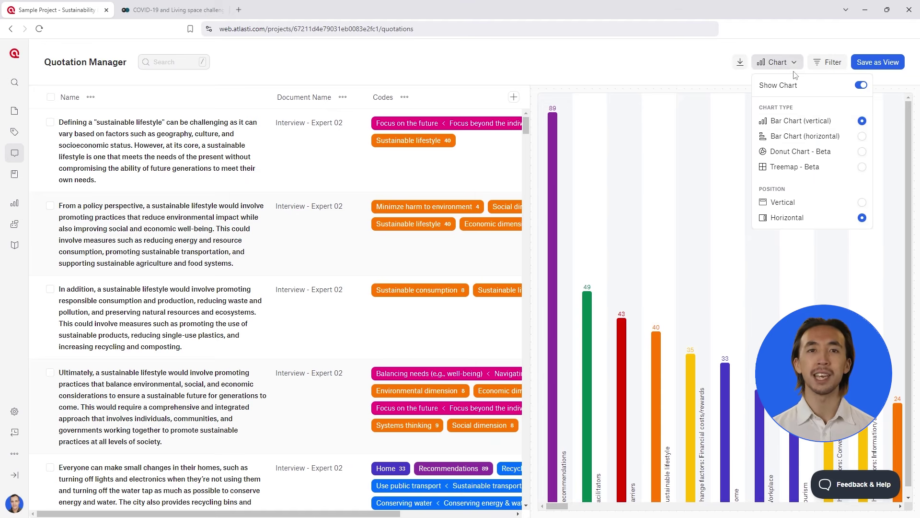
{"action": "left_click", "coordinate": [862, 137]}
{"action": "left_click", "coordinate": [862, 151]}
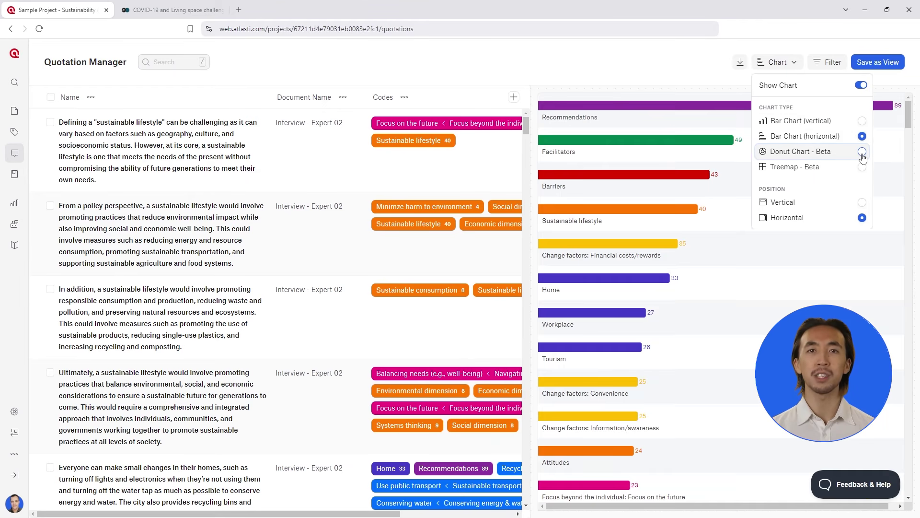
{"action": "left_click", "coordinate": [862, 167]}
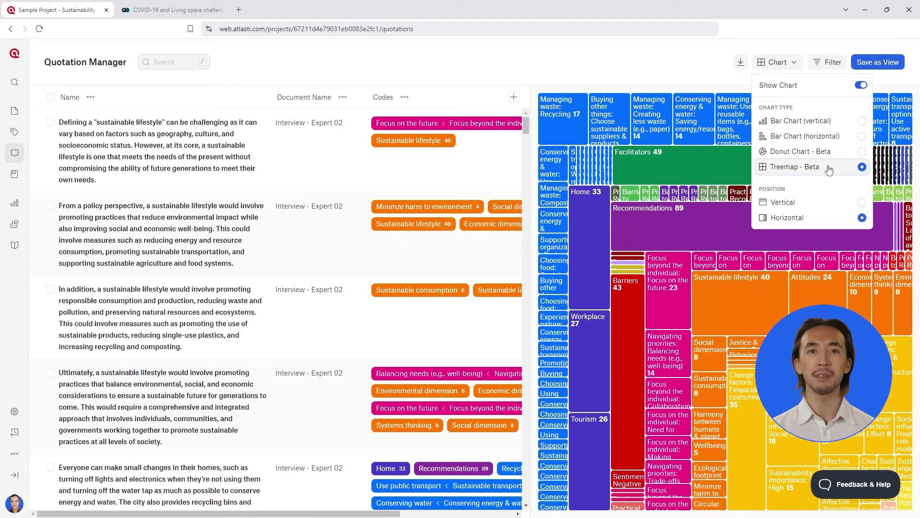
{"action": "left_click", "coordinate": [15, 205]}
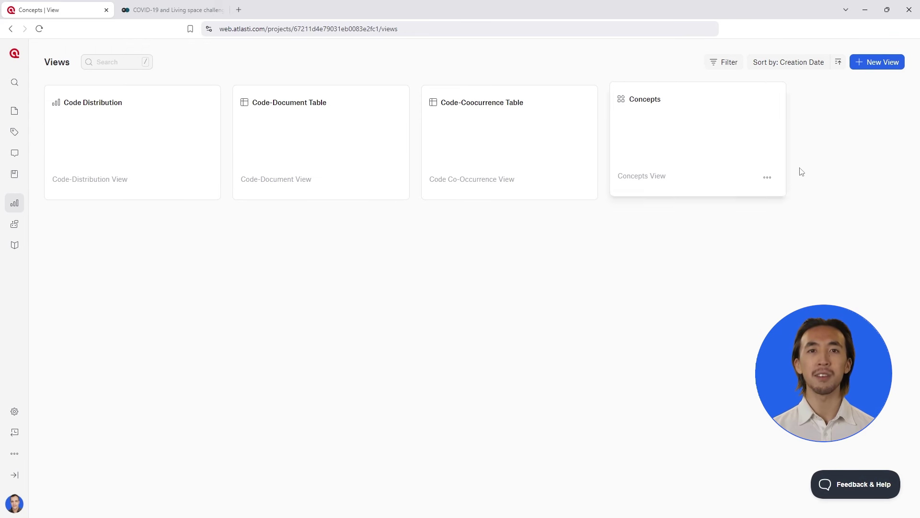
Create a Code-Document Table view and show quotations linking Facilitators to Interview - Expert 02.
{"action": "left_click", "coordinate": [865, 64]}
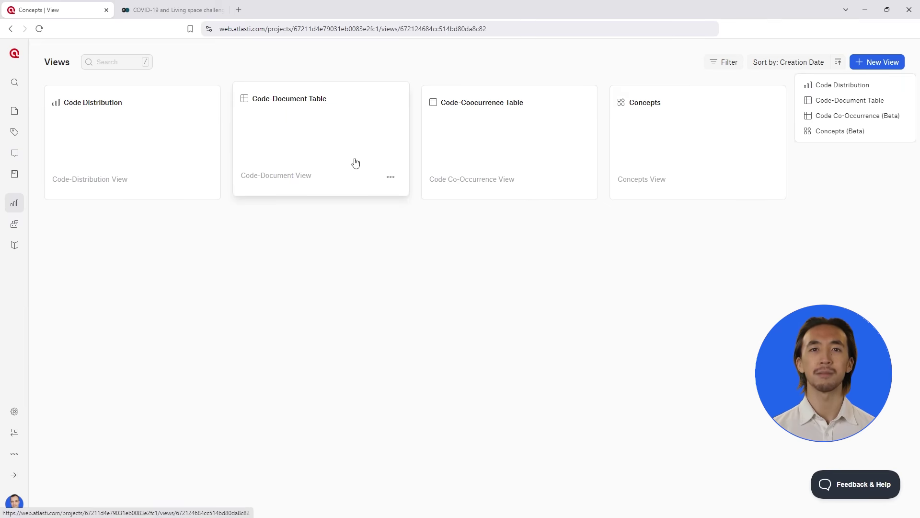
{"action": "left_click", "coordinate": [354, 162]}
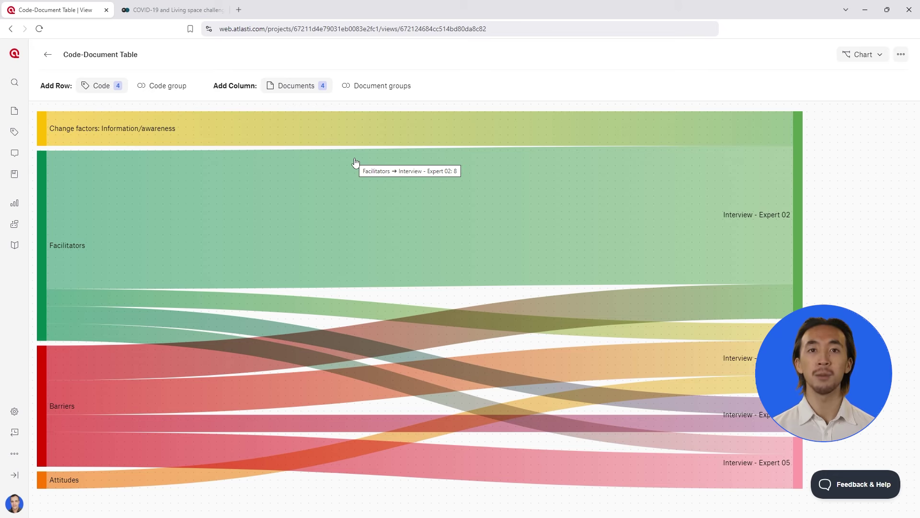
{"action": "left_click", "coordinate": [310, 308]}
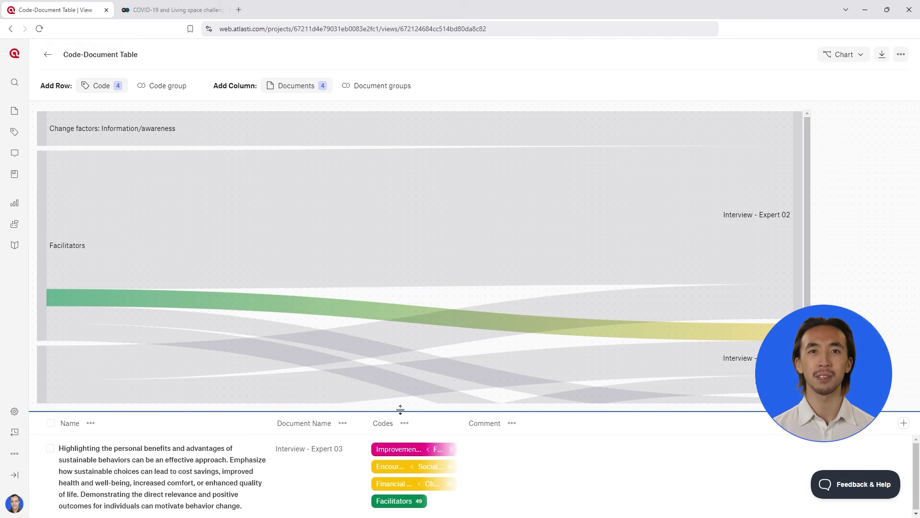
{"action": "left_click", "coordinate": [48, 54]}
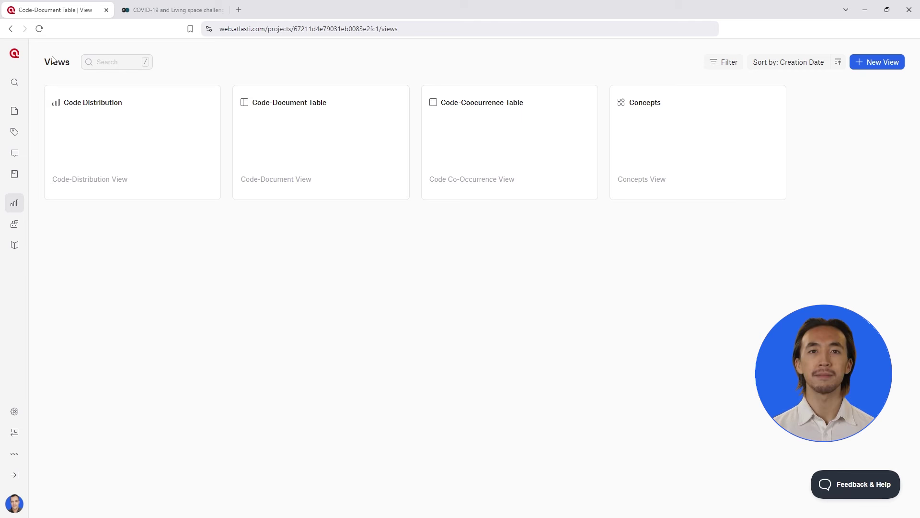
{"action": "left_click", "coordinate": [481, 109]}
{"action": "left_click", "coordinate": [380, 158]}
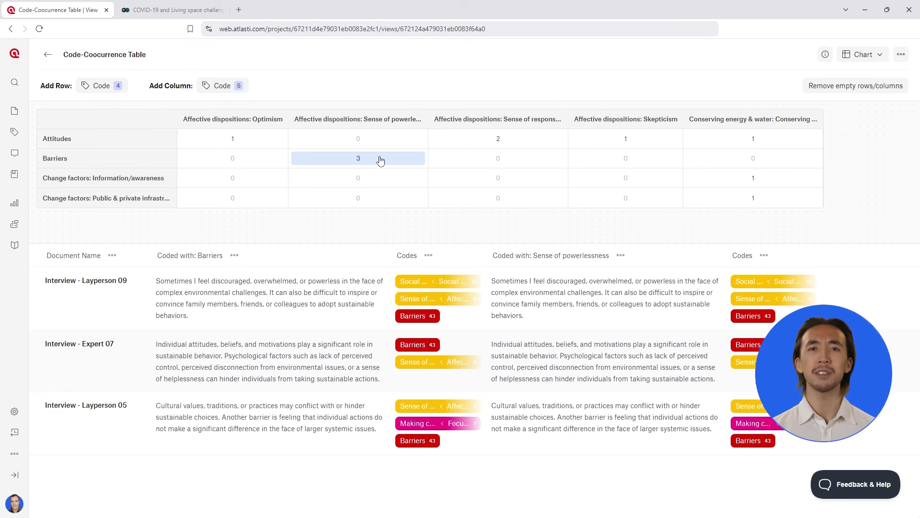
{"action": "left_click", "coordinate": [48, 55]}
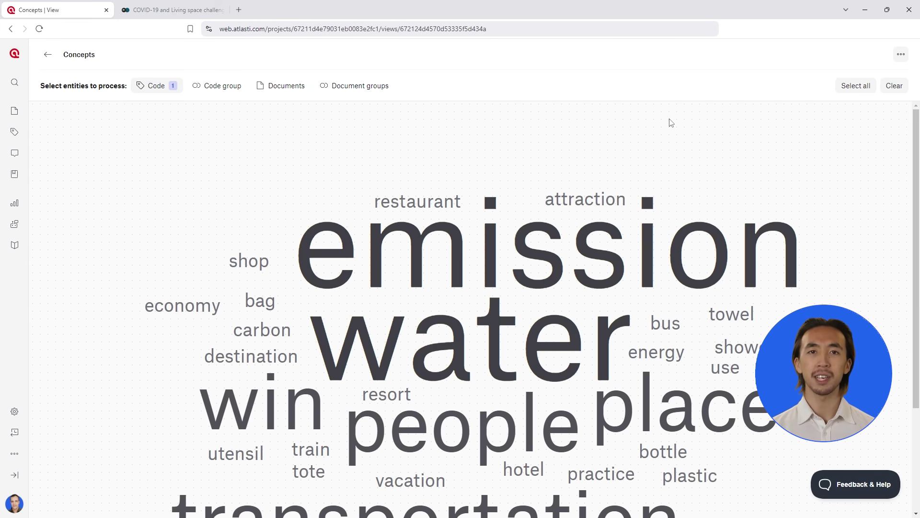
{"action": "scroll", "coordinate": [667, 125], "scroll_direction": "down", "scroll_amount": 3}
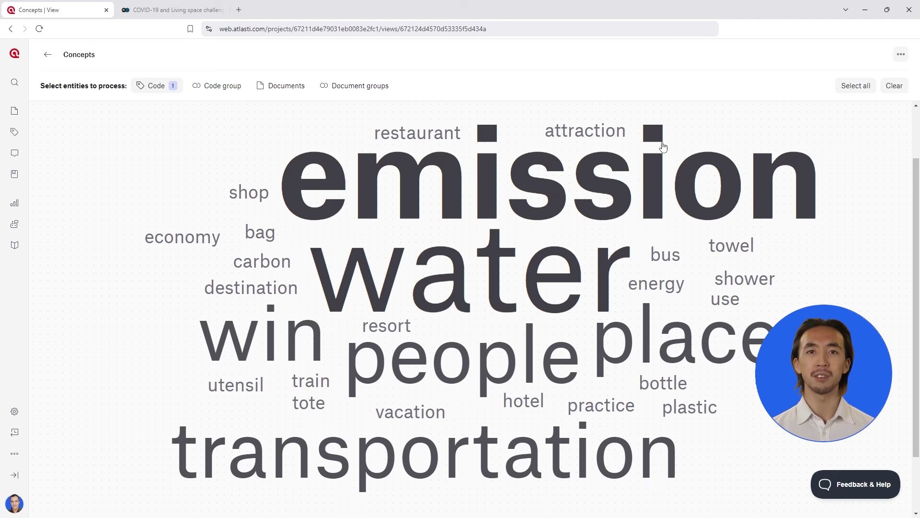
{"action": "left_click", "coordinate": [518, 335]}
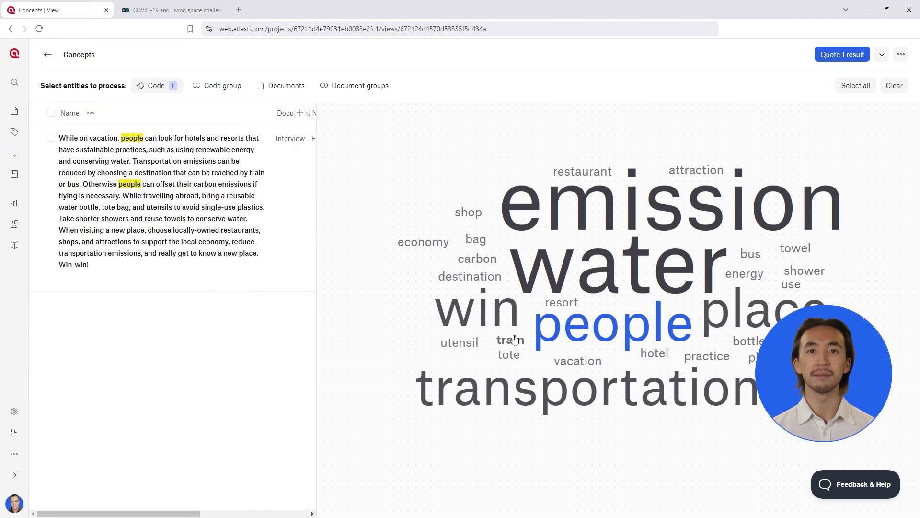
{"action": "left_click", "coordinate": [525, 388]}
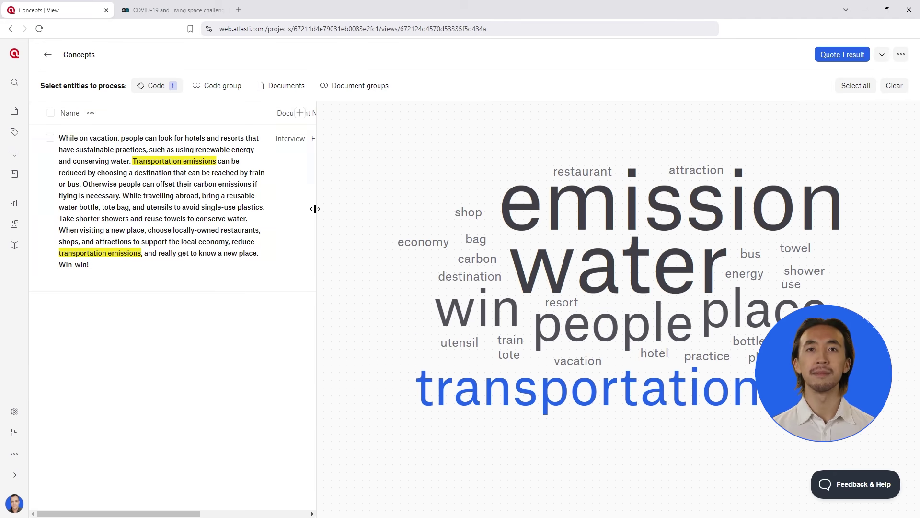
{"action": "left_click", "coordinate": [48, 54]}
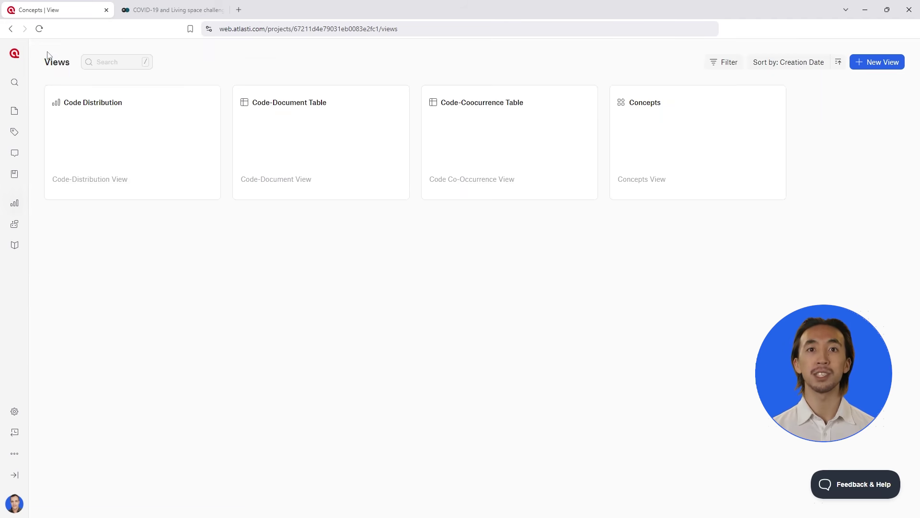
Switch the Code Distribution chart from bars through a donut chart to a treemap.
{"action": "left_click", "coordinate": [116, 139]}
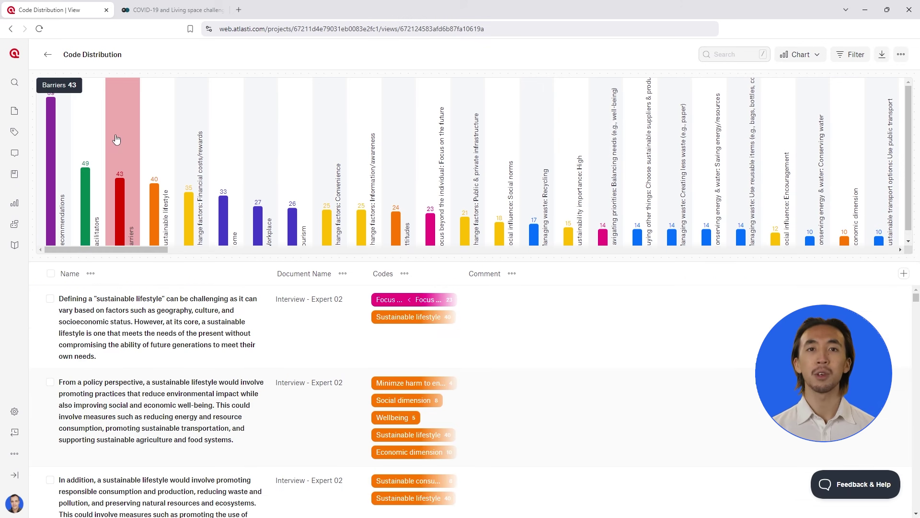
{"action": "mouse_move", "coordinate": [782, 165]}
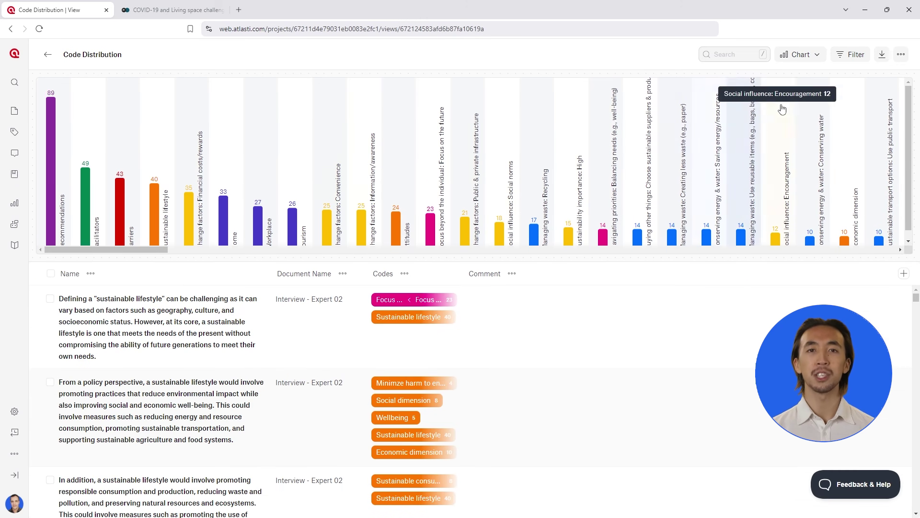
{"action": "left_click", "coordinate": [799, 56]}
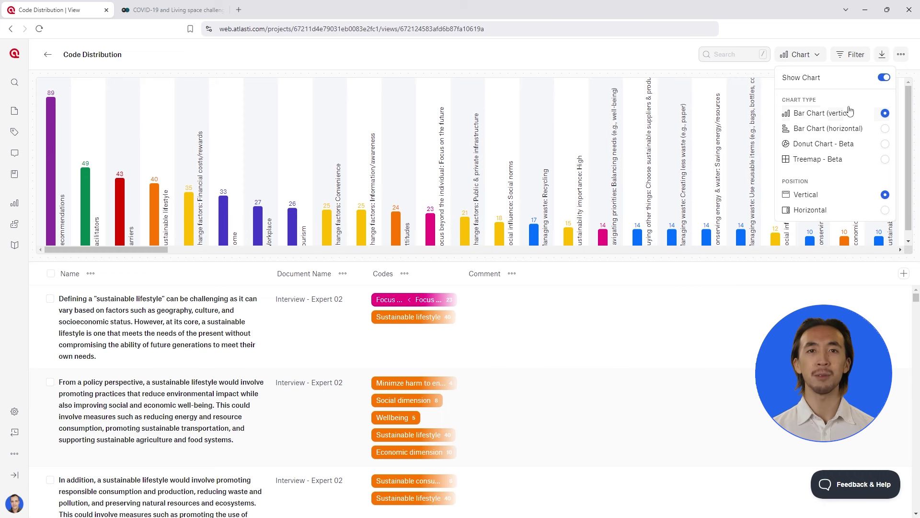
{"action": "left_click", "coordinate": [856, 146]}
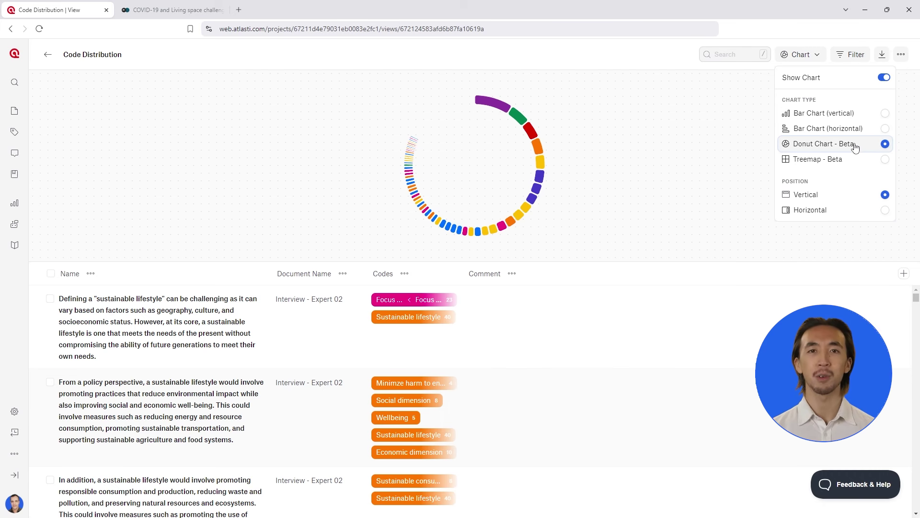
{"action": "left_click", "coordinate": [848, 161]}
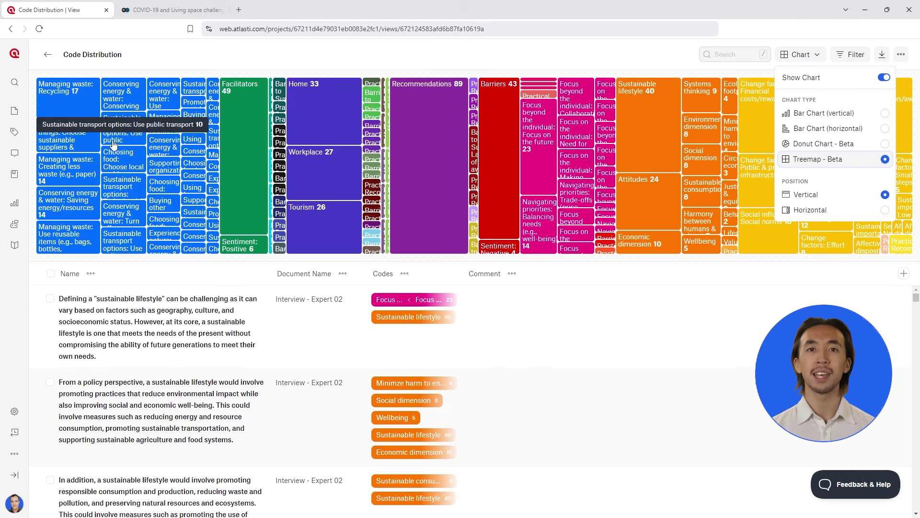
In Code Manager, expand Affective dispositions under Attitudes to show its five subcodes.
{"action": "left_click", "coordinate": [20, 133]}
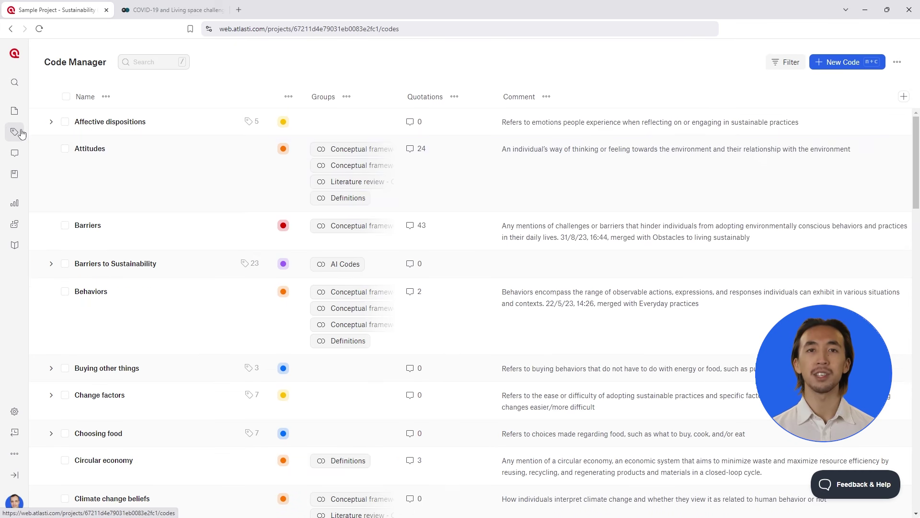
{"action": "left_click", "coordinate": [229, 150]}
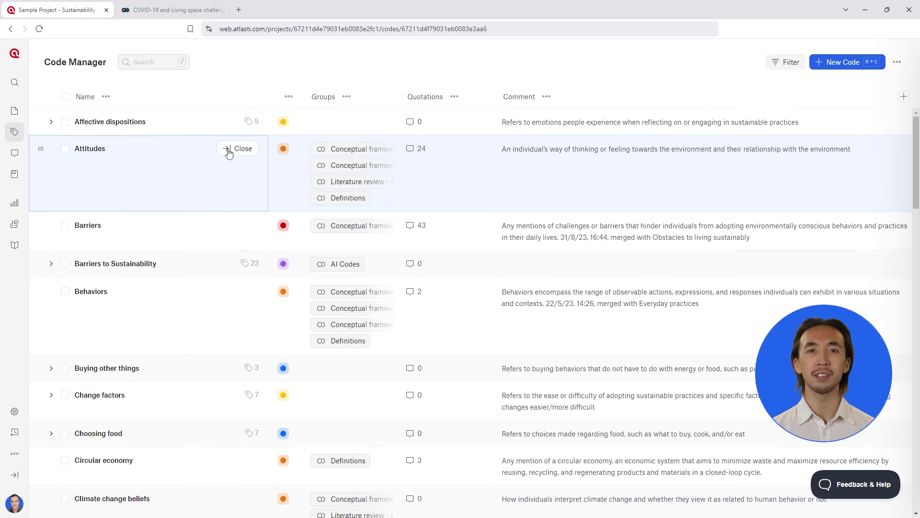
{"action": "left_click", "coordinate": [51, 124]}
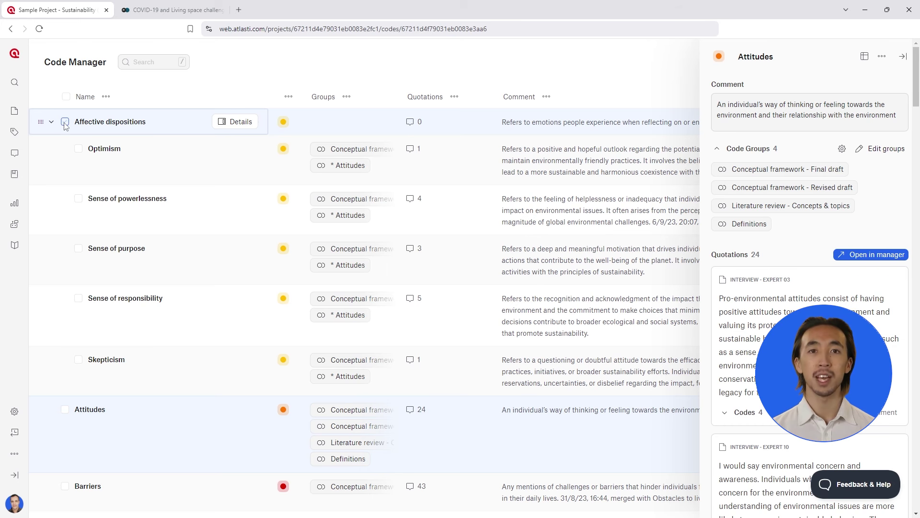
{"action": "key", "text": "Escape"}
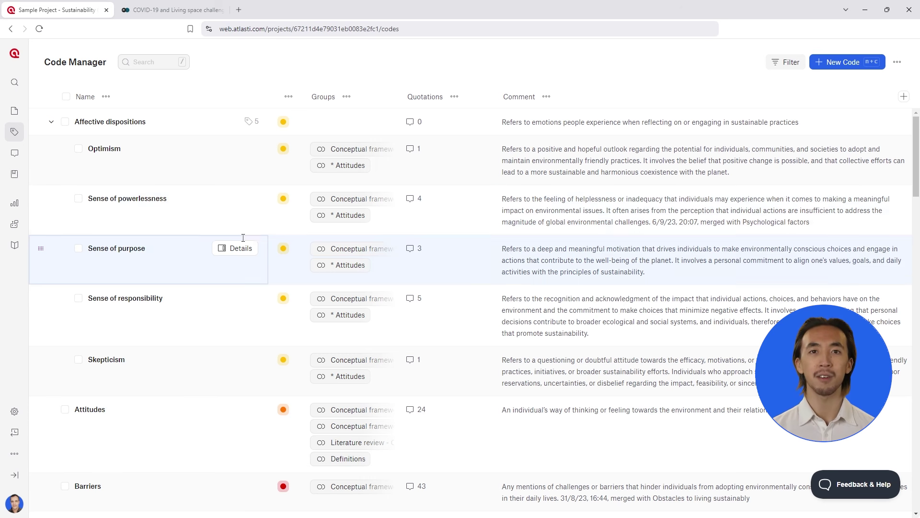
Check the code download options, then bring up the project's memo list.
{"action": "left_click", "coordinate": [898, 62]}
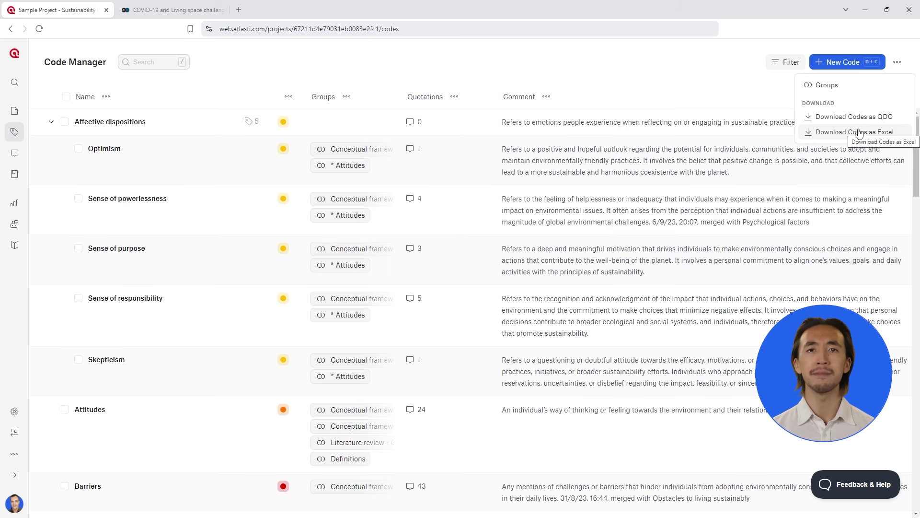
{"action": "mouse_move", "coordinate": [300, 126]}
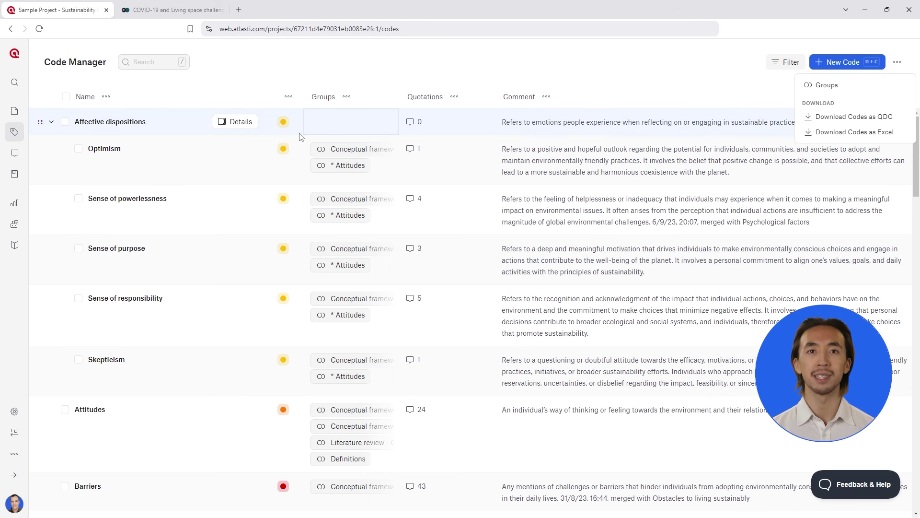
{"action": "left_click", "coordinate": [15, 174]}
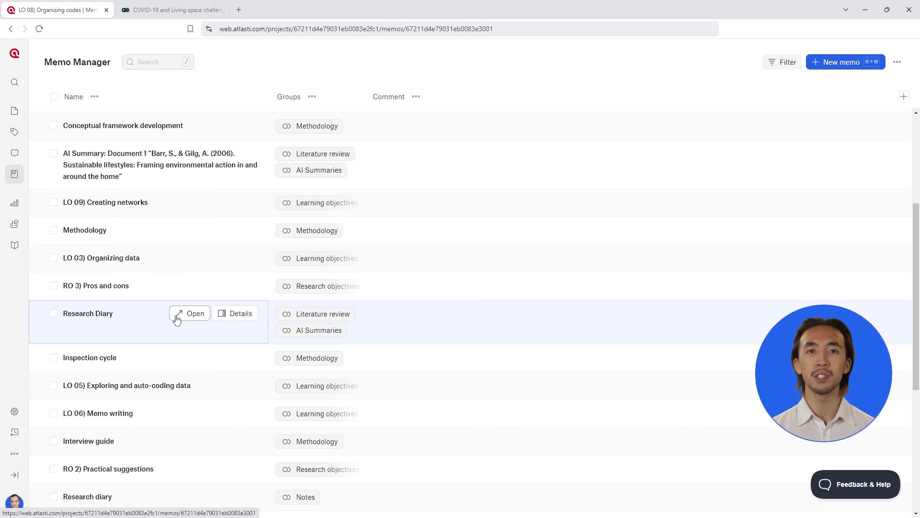
Insert the first Expert 02 sustainable-lifestyle quotation from Code Distribution into the Research Diary memo.
{"action": "left_click", "coordinate": [176, 313]}
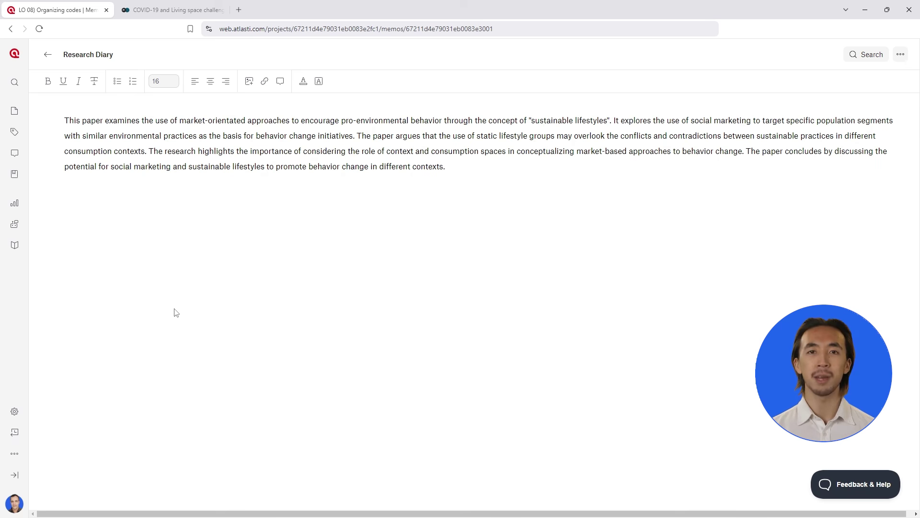
{"action": "left_click", "coordinate": [48, 189]}
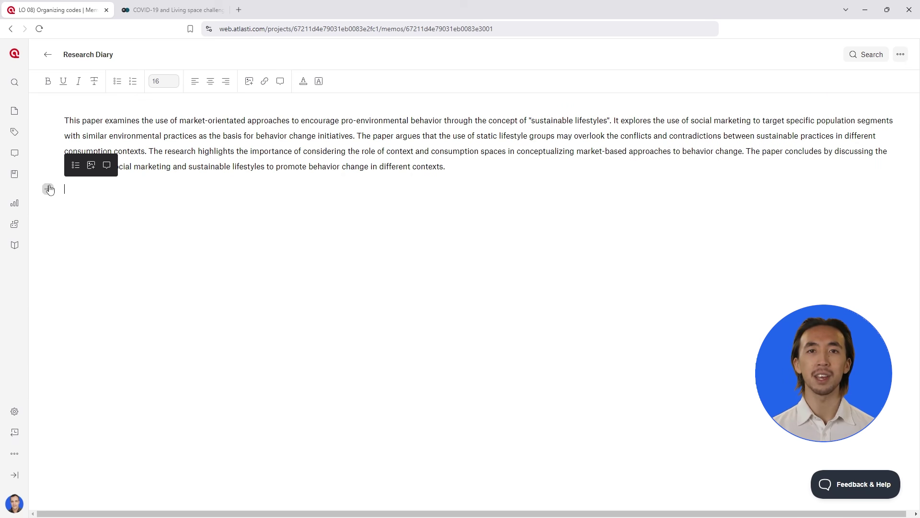
{"action": "left_click", "coordinate": [106, 165]}
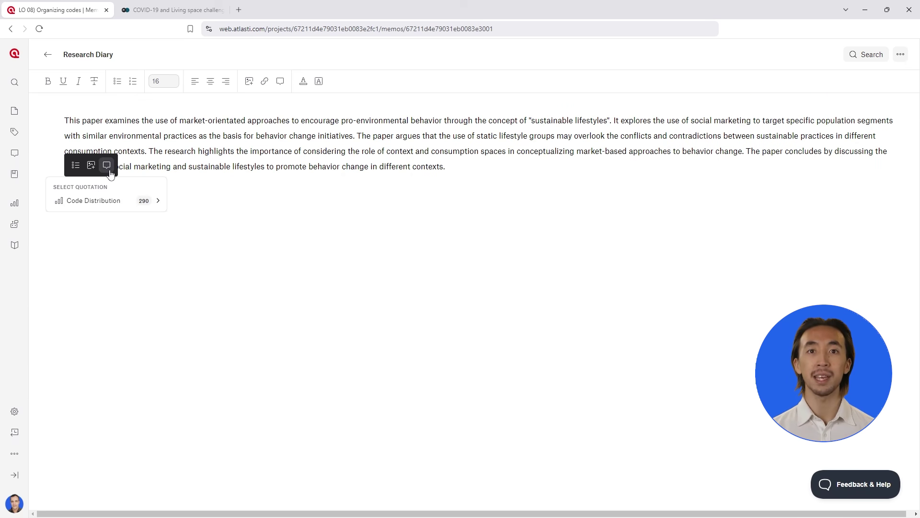
{"action": "left_click", "coordinate": [104, 206]}
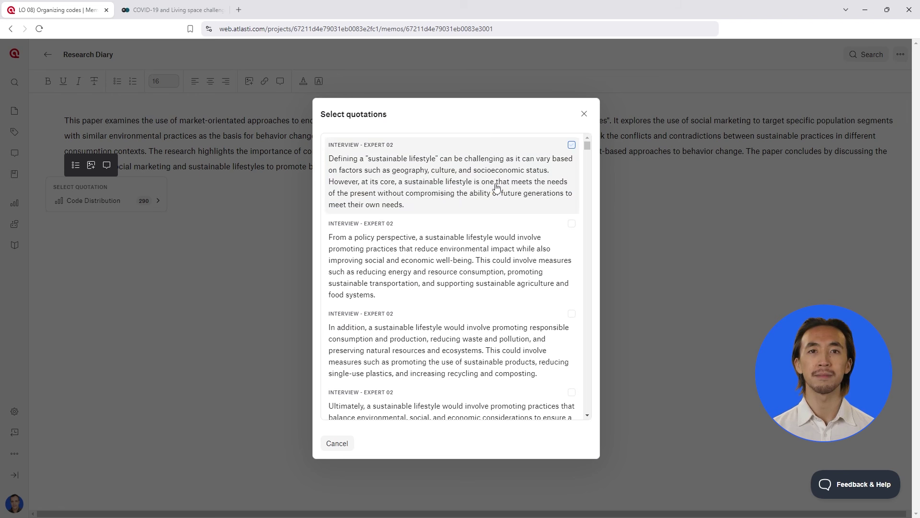
{"action": "left_click", "coordinate": [494, 186]}
{"action": "left_click", "coordinate": [357, 442]}
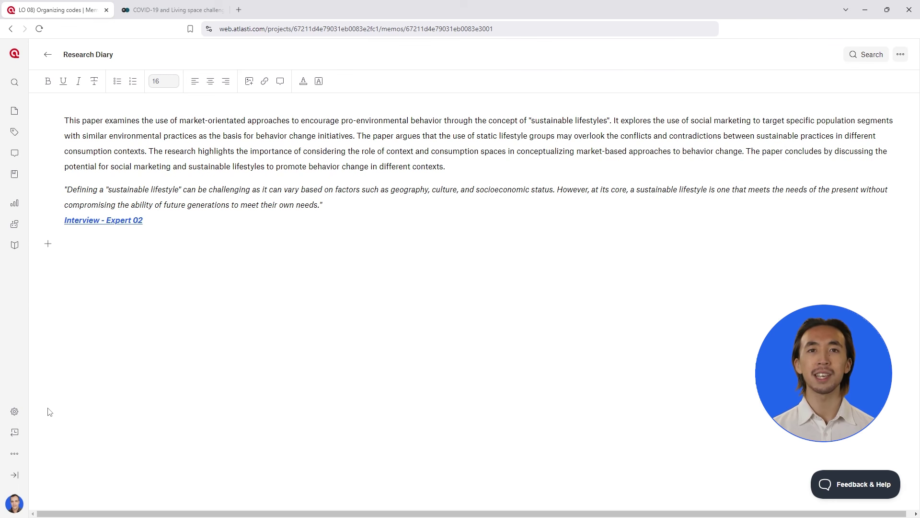
{"action": "left_click", "coordinate": [14, 411]}
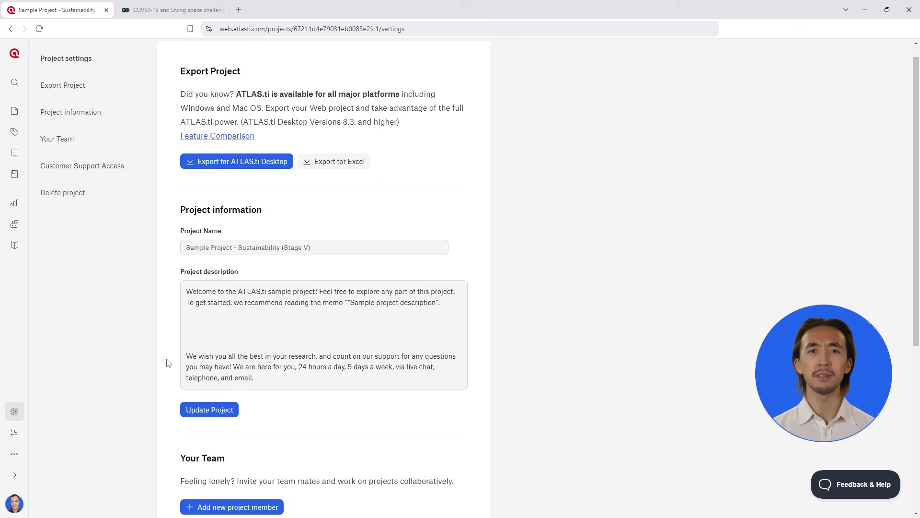
Send a new project-member invitation from the Your Team section of project settings.
{"action": "scroll", "coordinate": [168, 363], "scroll_direction": "down", "scroll_amount": 1}
{"action": "scroll", "coordinate": [168, 363], "scroll_direction": "down", "scroll_amount": 1}
{"action": "scroll", "coordinate": [170, 362], "scroll_direction": "down", "scroll_amount": 2}
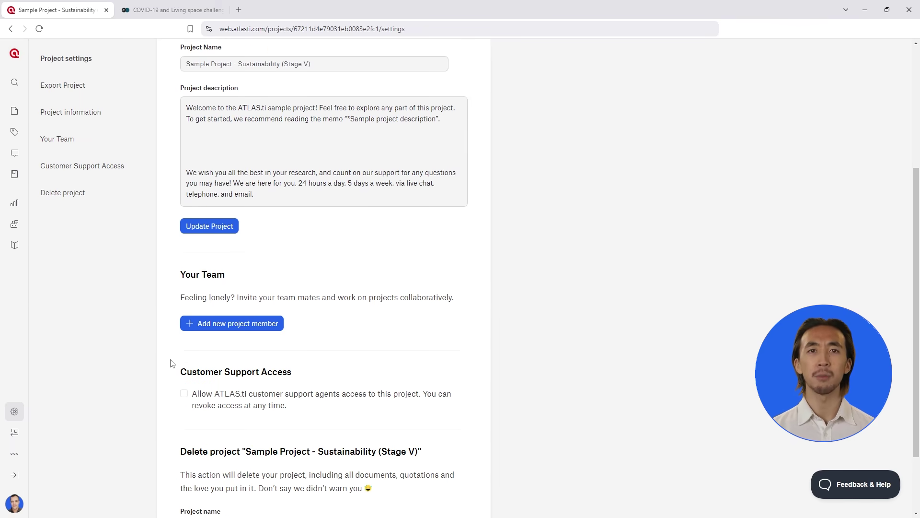
{"action": "left_click", "coordinate": [240, 327]}
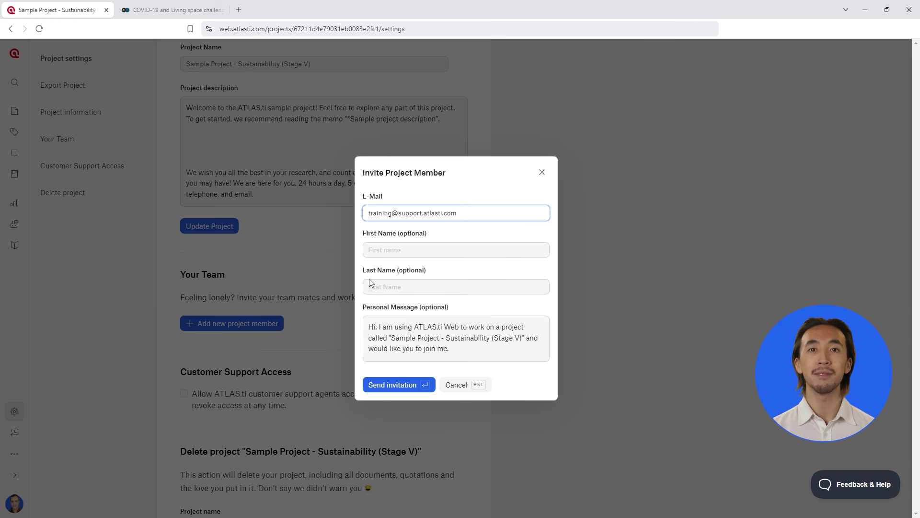
{"action": "left_click", "coordinate": [399, 383]}
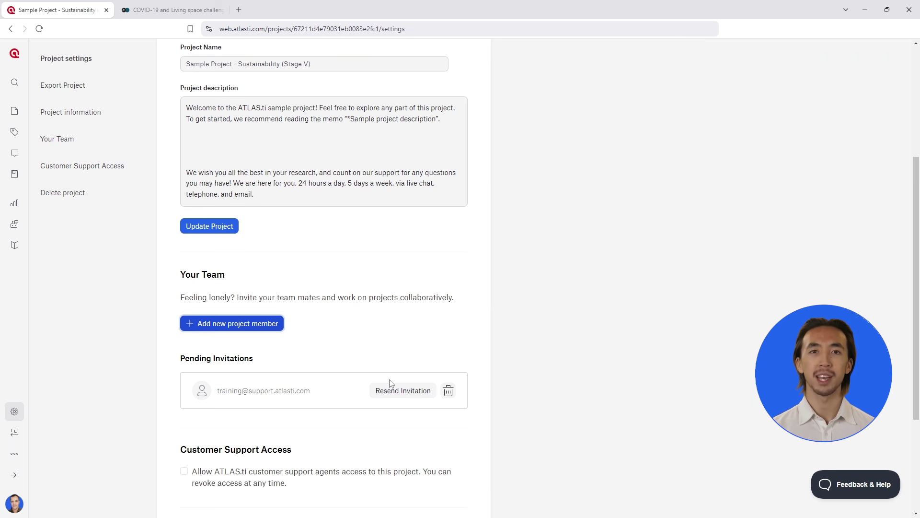
{"action": "scroll", "coordinate": [391, 383], "scroll_direction": "up", "scroll_amount": 1}
{"action": "scroll", "coordinate": [389, 381], "scroll_direction": "up", "scroll_amount": 1}
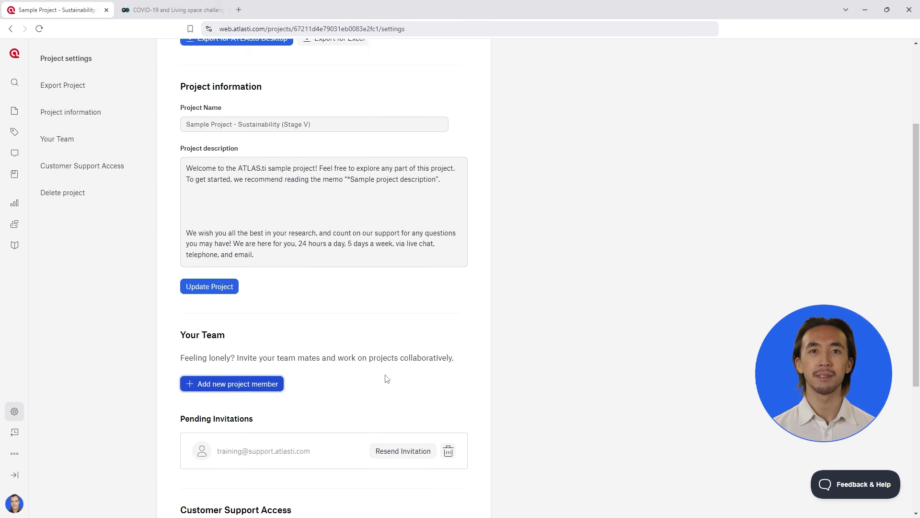
{"action": "scroll", "coordinate": [388, 380], "scroll_direction": "up", "scroll_amount": 1}
{"action": "scroll", "coordinate": [387, 378], "scroll_direction": "up", "scroll_amount": 1}
{"action": "scroll", "coordinate": [387, 377], "scroll_direction": "up", "scroll_amount": 2}
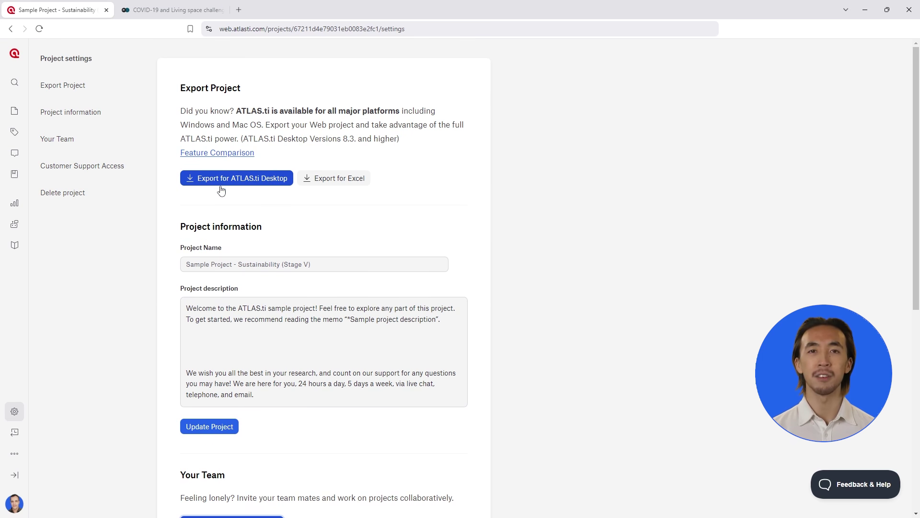
{"action": "left_click", "coordinate": [15, 454]}
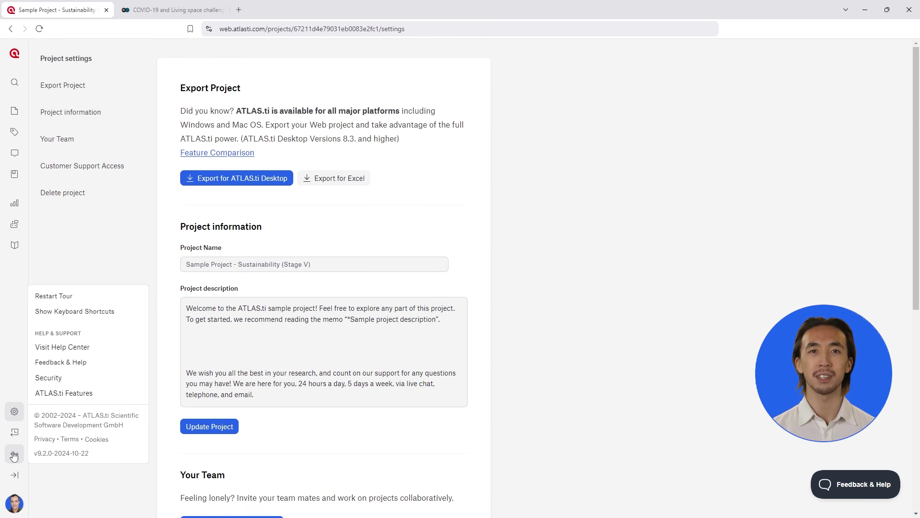